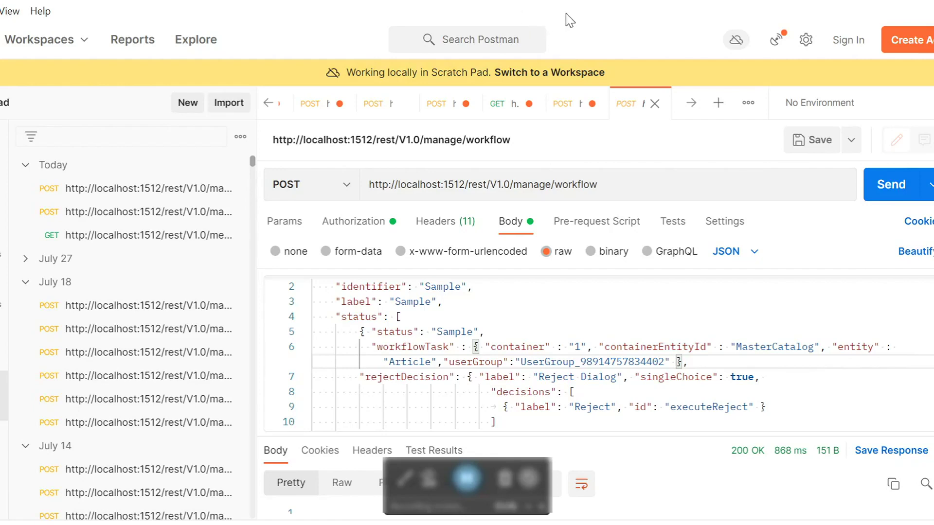
{"action": "left_click", "coordinate": [597, 184]}
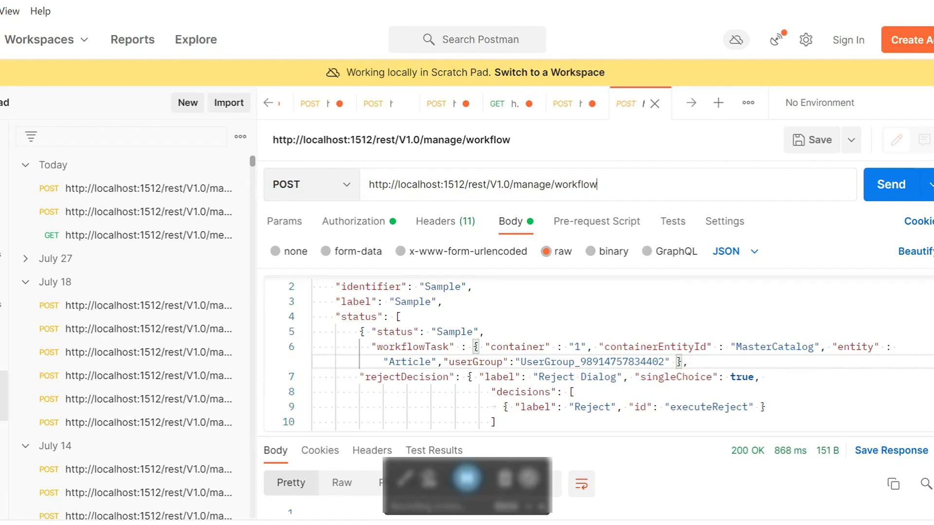
- Change the identifier, label and status values in the JSON body from Sample to Sampleask
{"action": "left_click", "coordinate": [460, 287]}
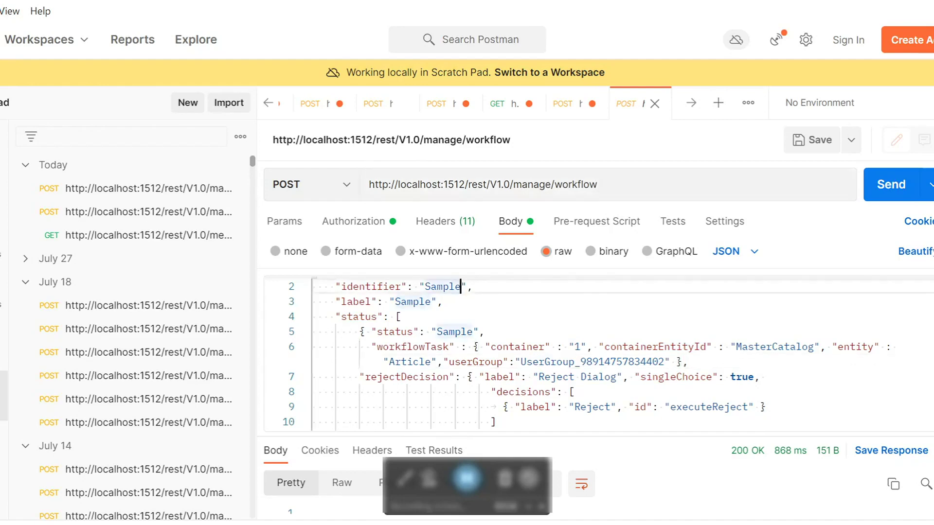
{"action": "type", "text": "ask"}
{"action": "left_click", "coordinate": [435, 301]}
{"action": "type", "text": "ask"}
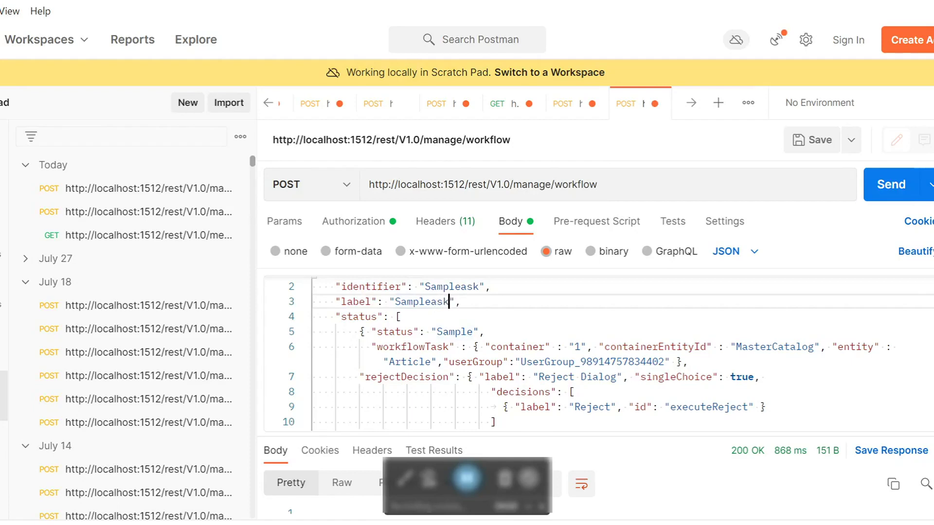
{"action": "left_click", "coordinate": [473, 332]}
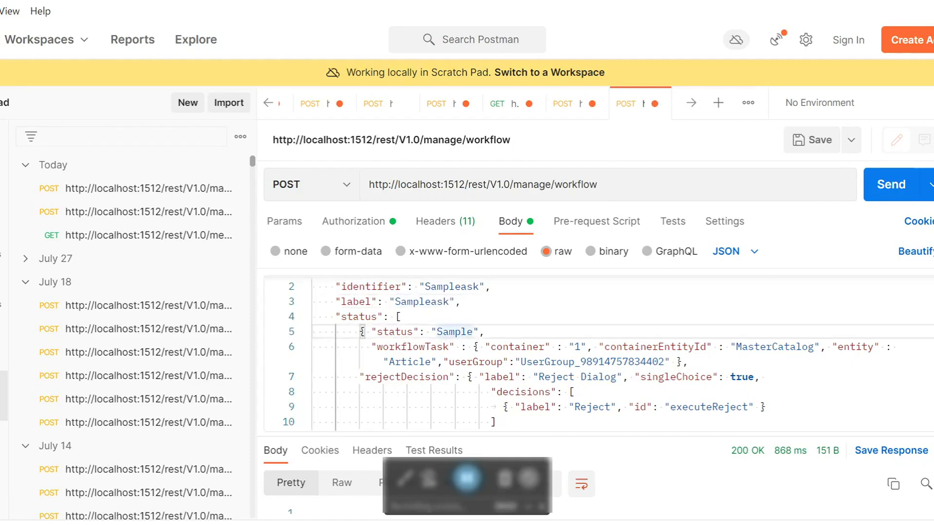
{"action": "type", "text": "ask"}
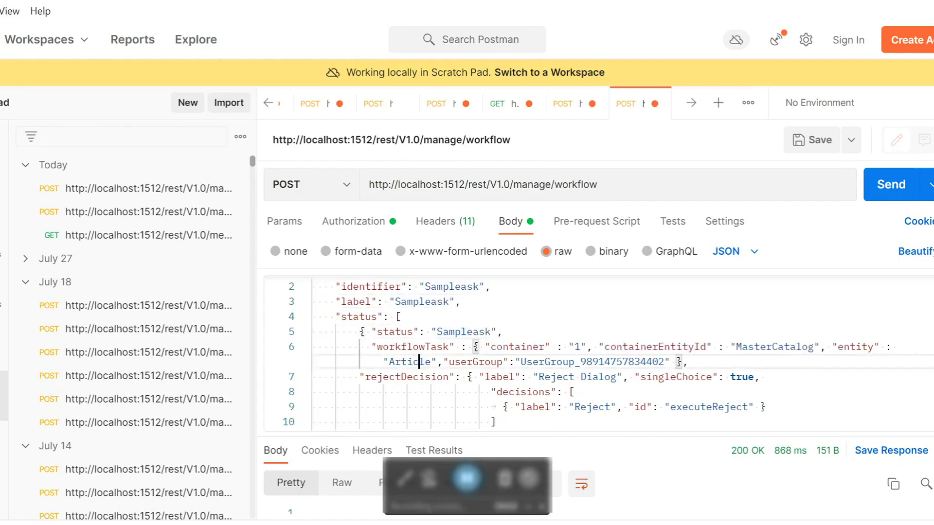
{"action": "left_click", "coordinate": [420, 361]}
- Review the body's container 1, MasterCatalog, Article entity, user group and Reject decision fields
{"action": "double_click", "coordinate": [544, 346]}
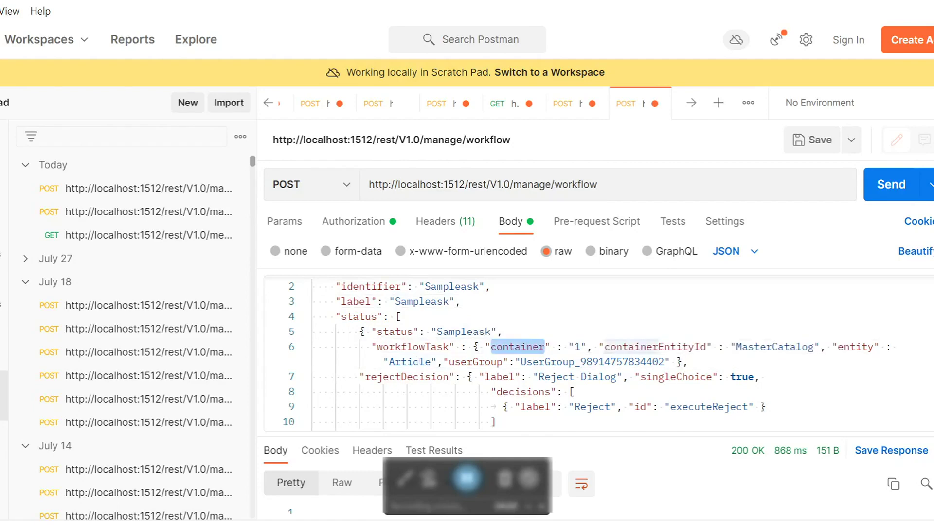
{"action": "double_click", "coordinate": [576, 346]}
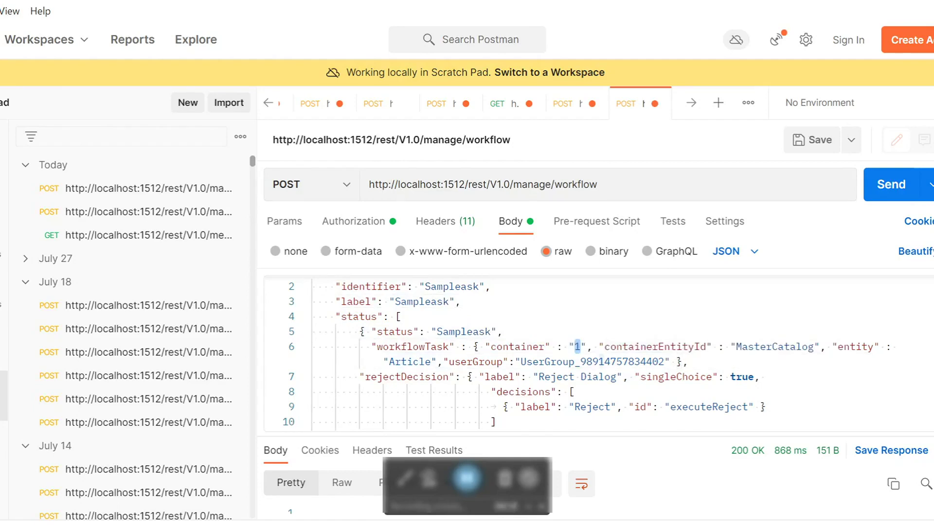
{"action": "double_click", "coordinate": [654, 346]}
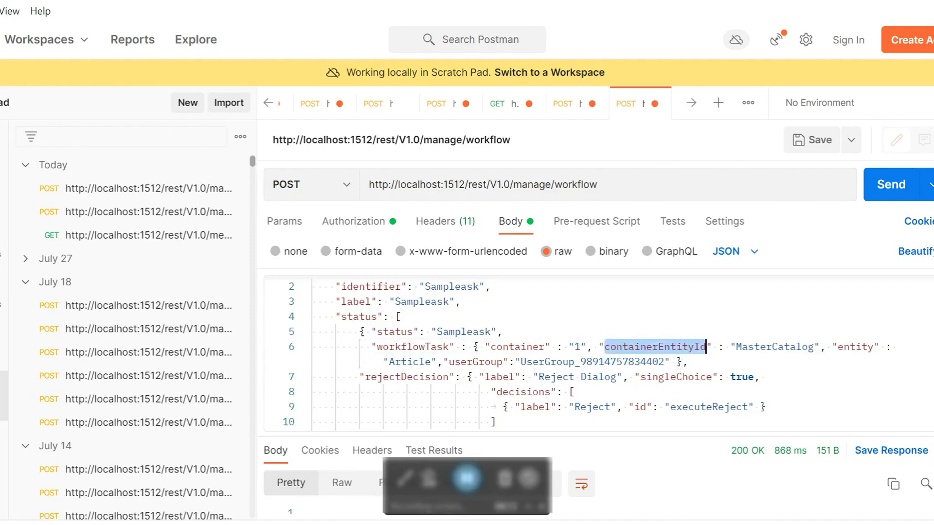
{"action": "double_click", "coordinate": [774, 346]}
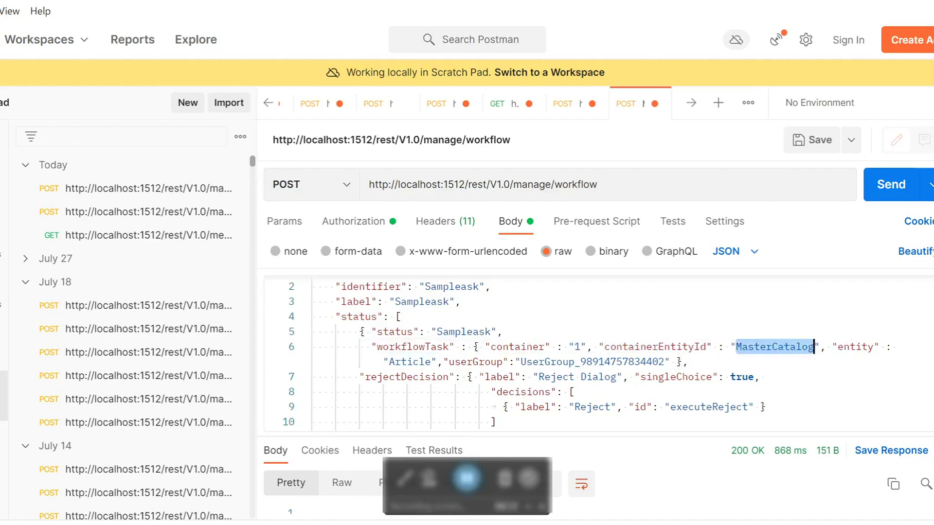
{"action": "double_click", "coordinate": [409, 361]}
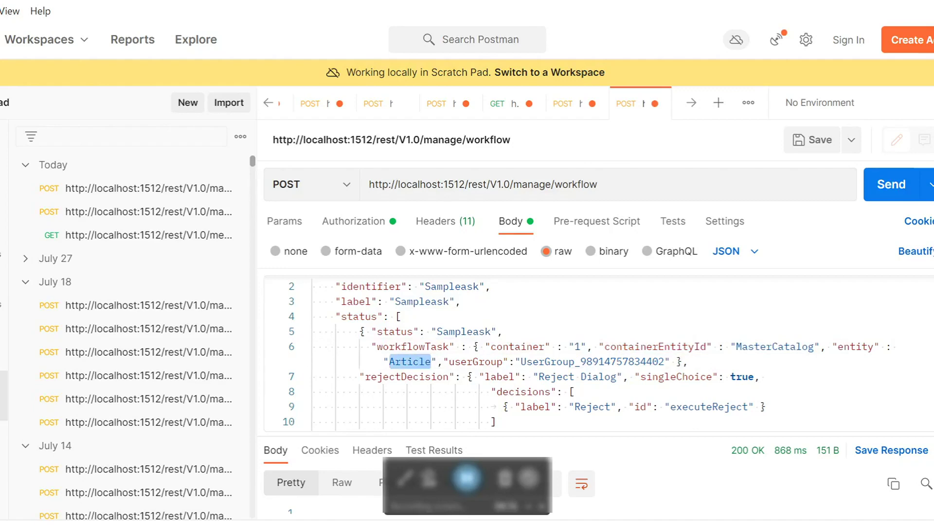
{"action": "double_click", "coordinate": [550, 361]}
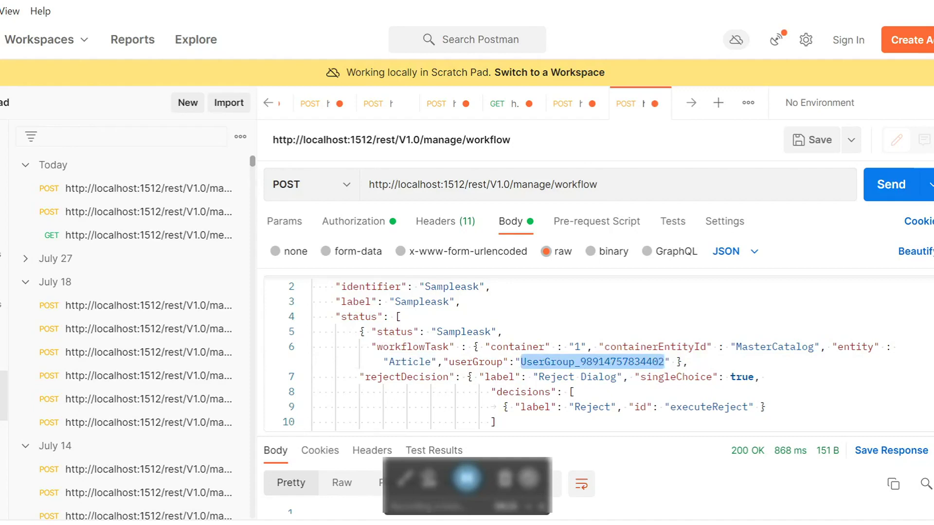
{"action": "double_click", "coordinate": [406, 377]}
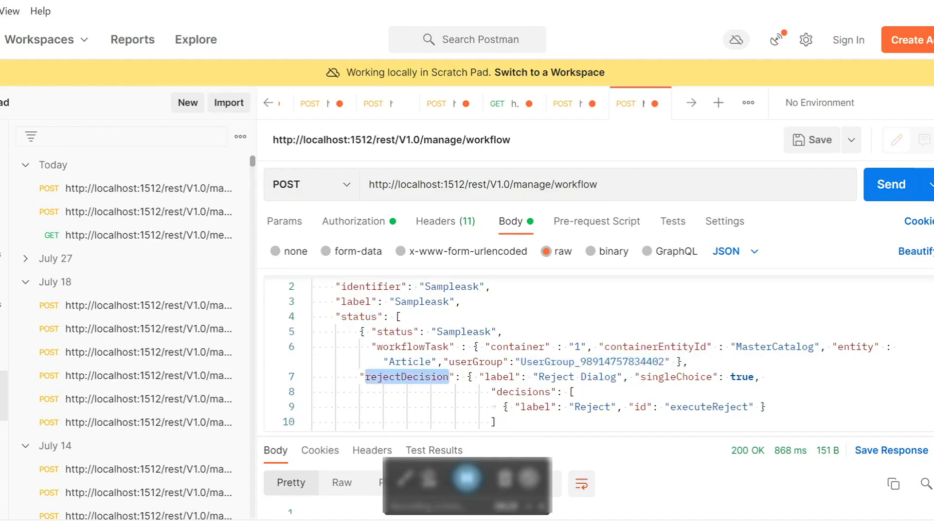
{"action": "double_click", "coordinate": [591, 407]}
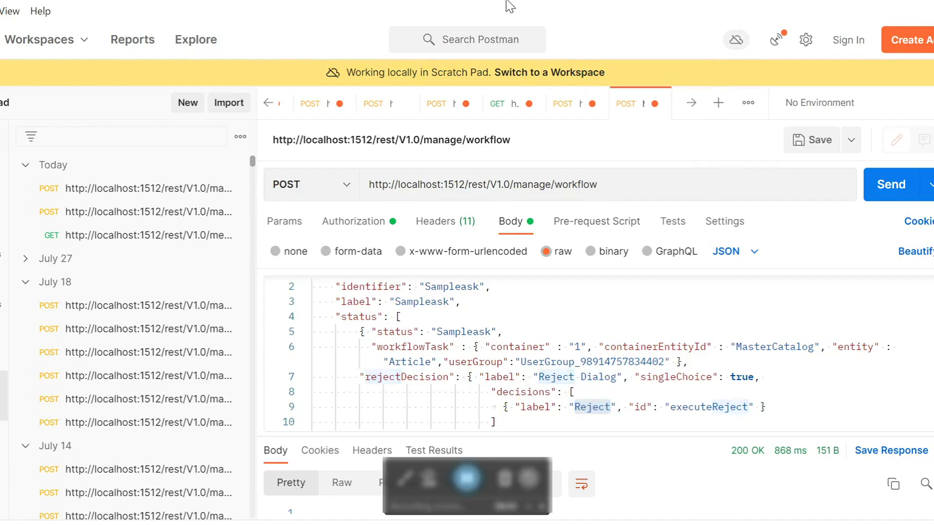
- Send the Sampleask request, confirm 200 OK with createdCounter 2 and updatedCounter 1, then open Start
{"action": "left_click", "coordinate": [893, 186]}
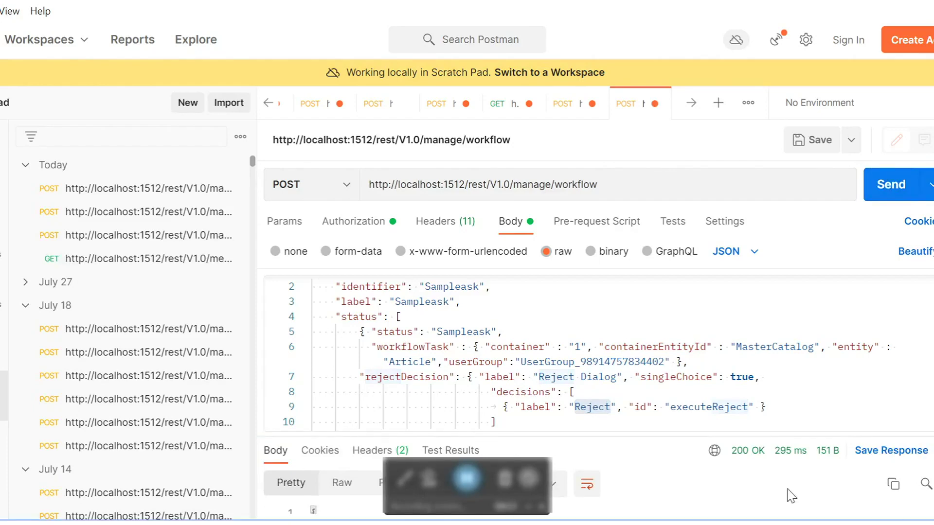
{"action": "left_click_drag", "start_coordinate": [680, 437], "coordinate": [680, 347]}
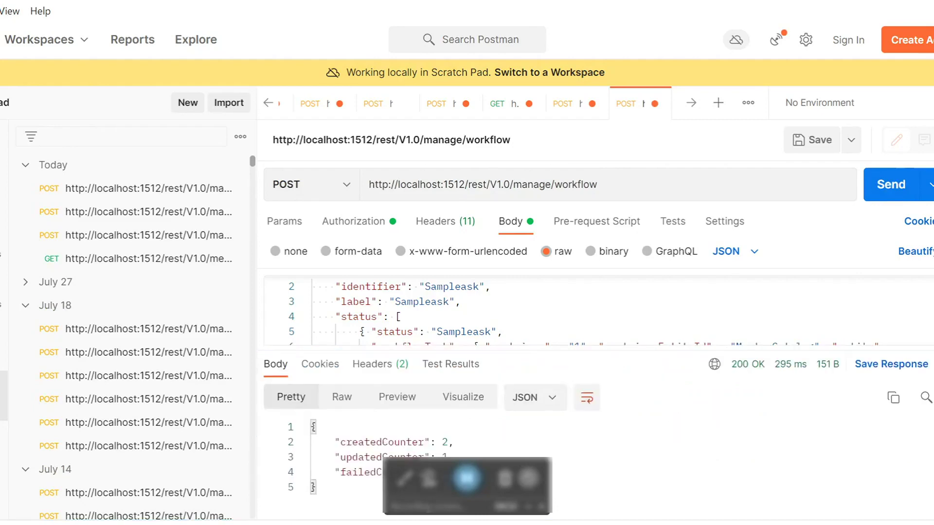
{"action": "double_click", "coordinate": [421, 442]}
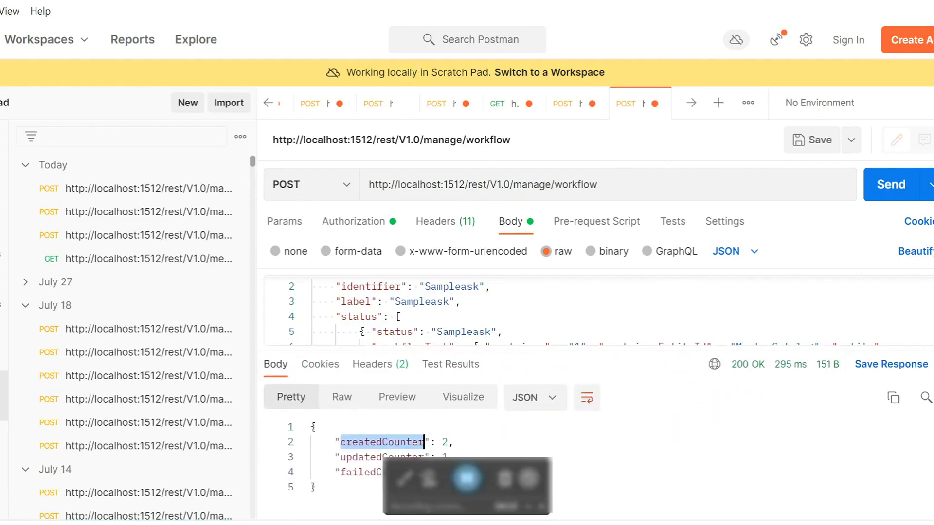
{"action": "double_click", "coordinate": [387, 457]}
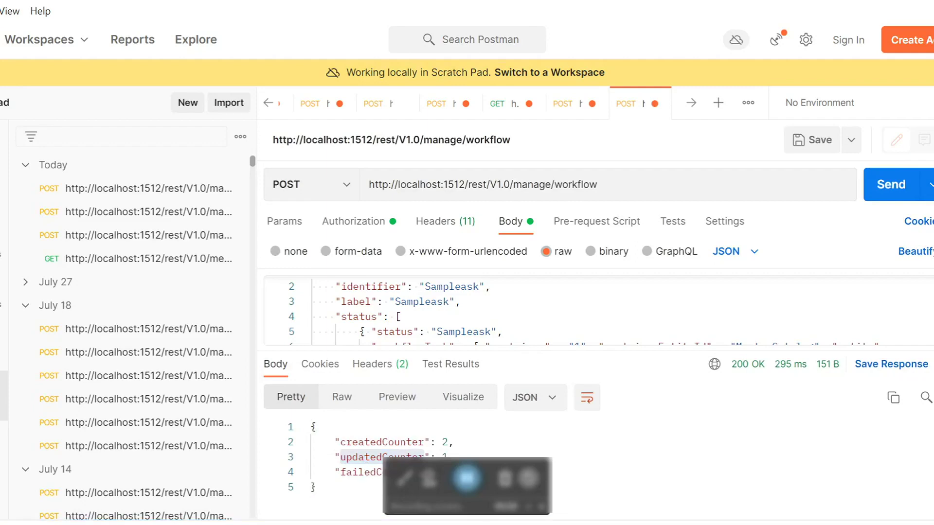
{"action": "double_click", "coordinate": [423, 442]}
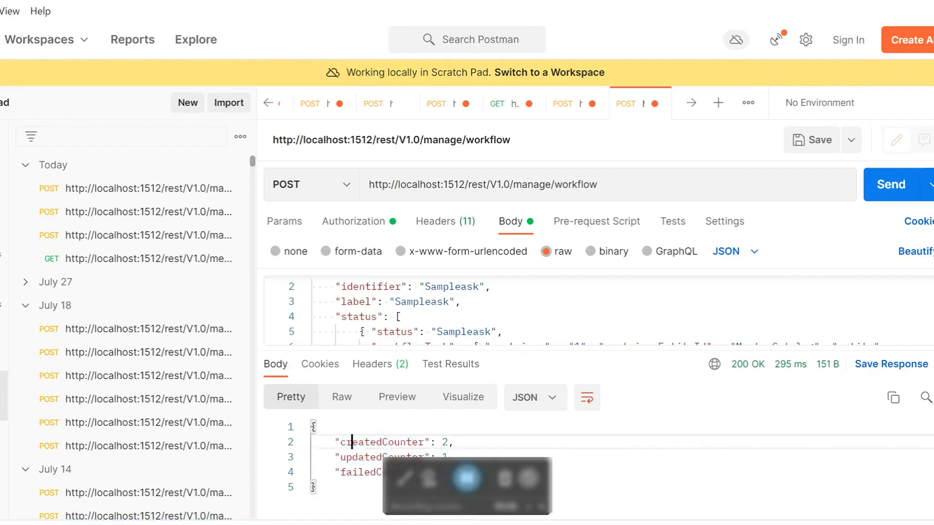
{"action": "double_click", "coordinate": [423, 456]}
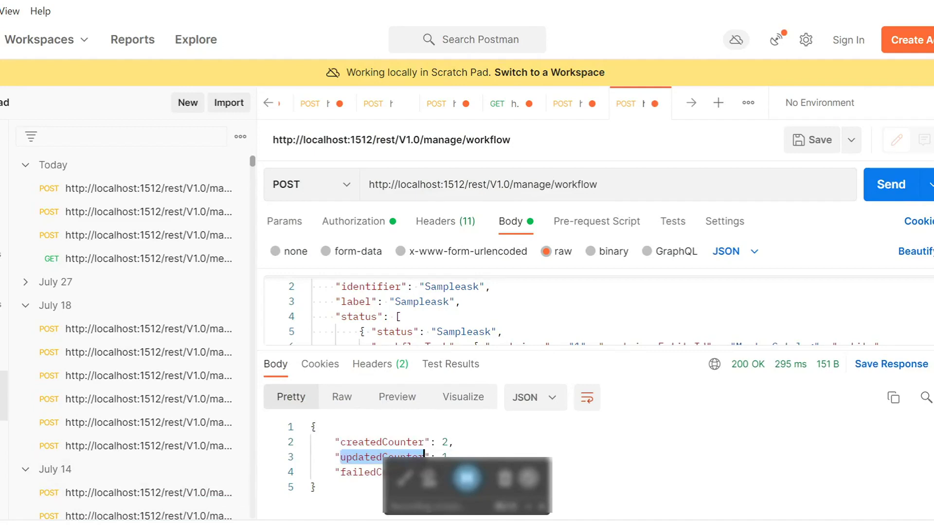
{"action": "key", "text": "super"}
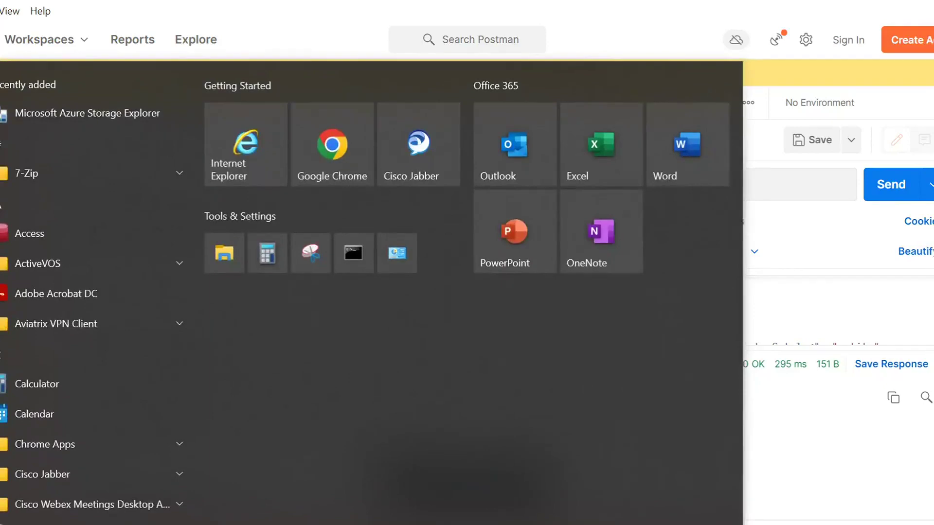
- Launch SQL Server 2014 Management Studio via 'ssms' and connect to the localhost server
{"action": "type", "text": "ssms"}
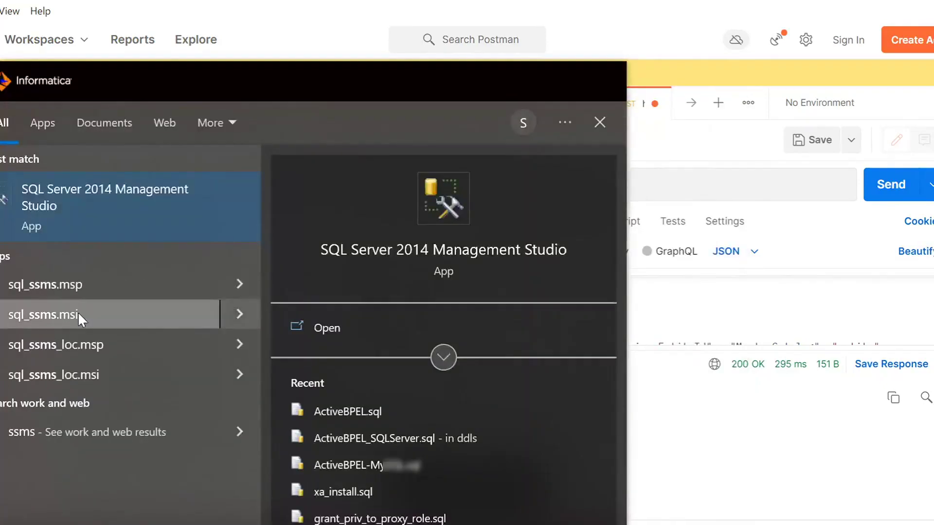
{"action": "left_click", "coordinate": [174, 210]}
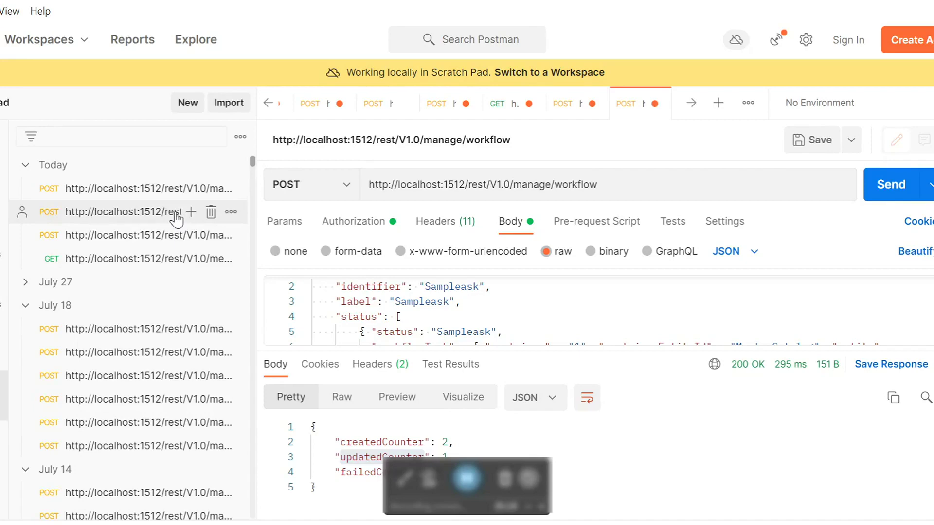
{"action": "left_click", "coordinate": [315, 426]}
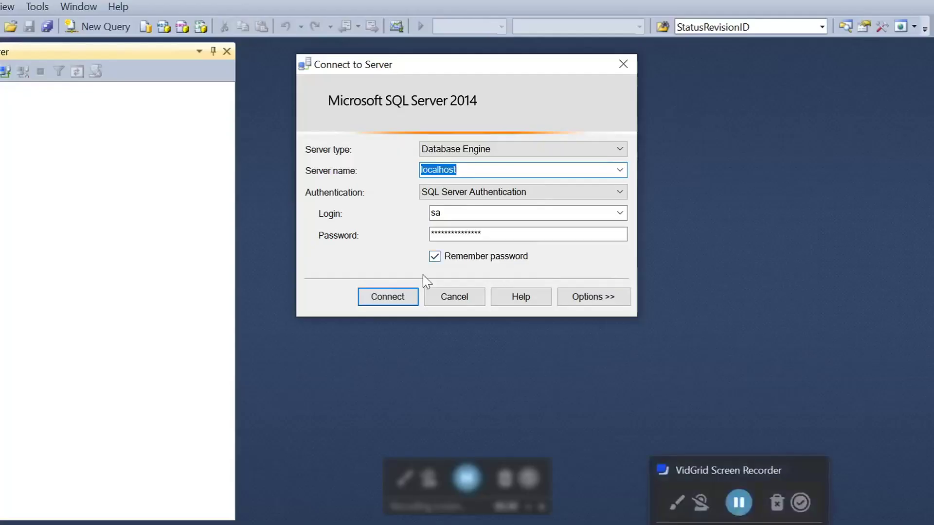
{"action": "left_click", "coordinate": [386, 304]}
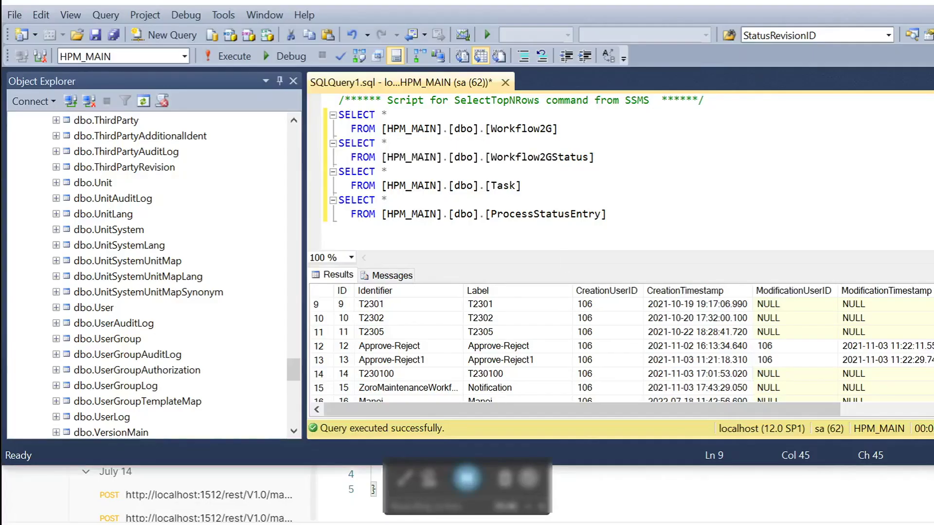
- Run the Workflow2G query and locate the new Sampleask workflow row
{"action": "left_click_drag", "start_coordinate": [557, 128], "coordinate": [338, 115]}
{"action": "left_click", "coordinate": [231, 58]}
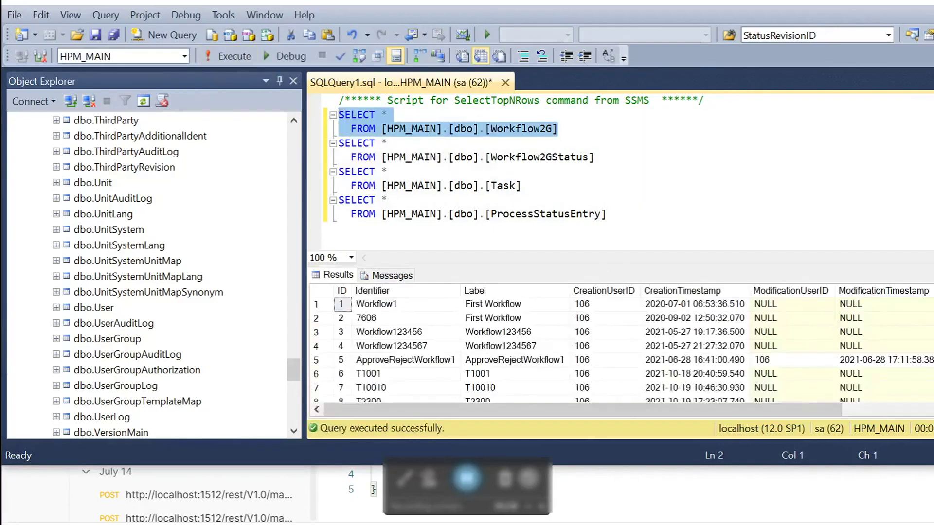
{"action": "scroll", "coordinate": [528, 350], "scroll_direction": "down", "scroll_amount": 4}
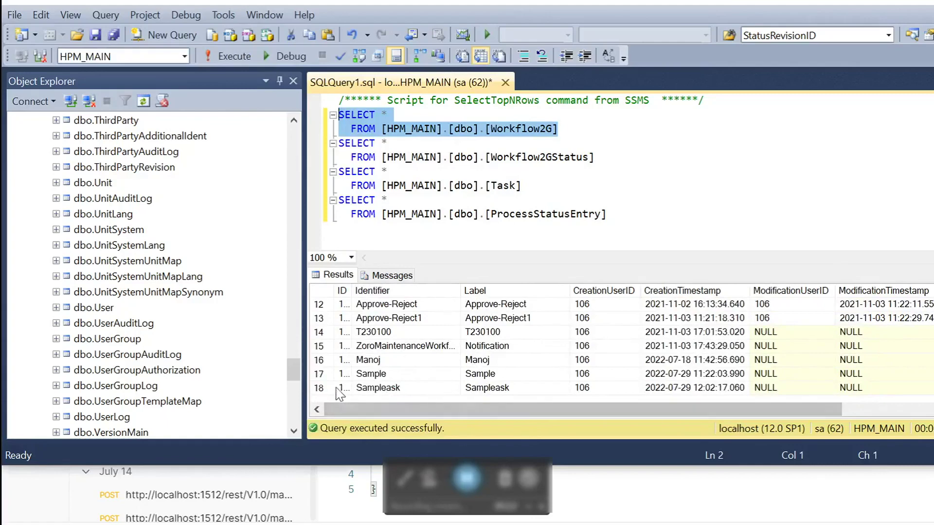
{"action": "left_click", "coordinate": [339, 389]}
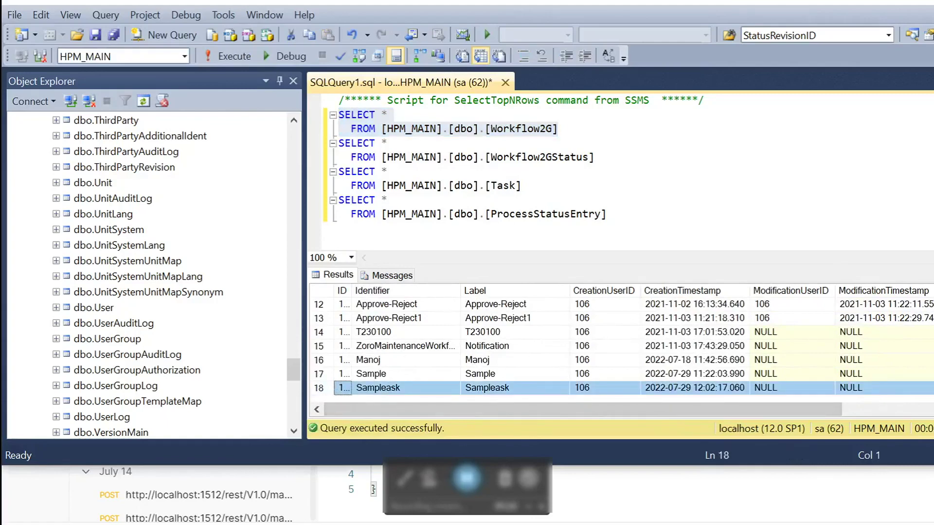
- Run the Workflow2GStatus query and locate the Sampleask status entry
{"action": "left_click_drag", "start_coordinate": [594, 156], "coordinate": [338, 143]}
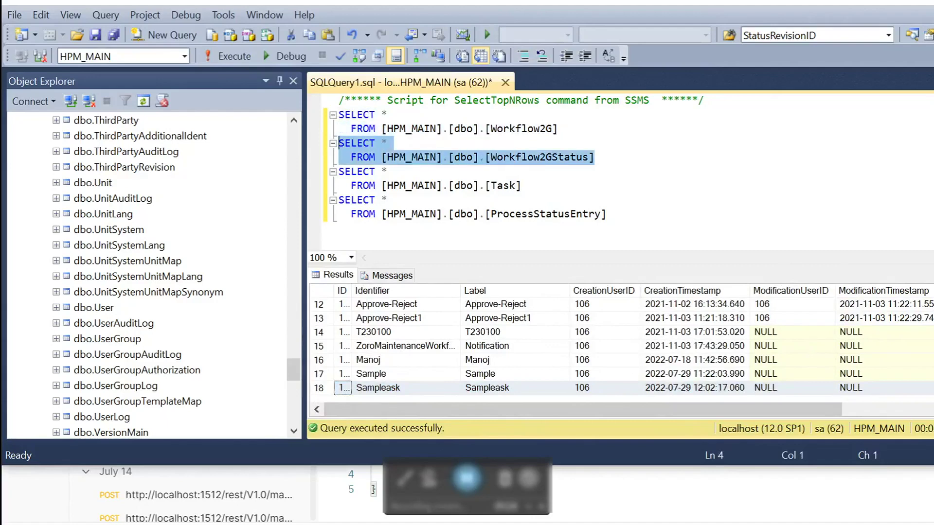
{"action": "left_click", "coordinate": [228, 56]}
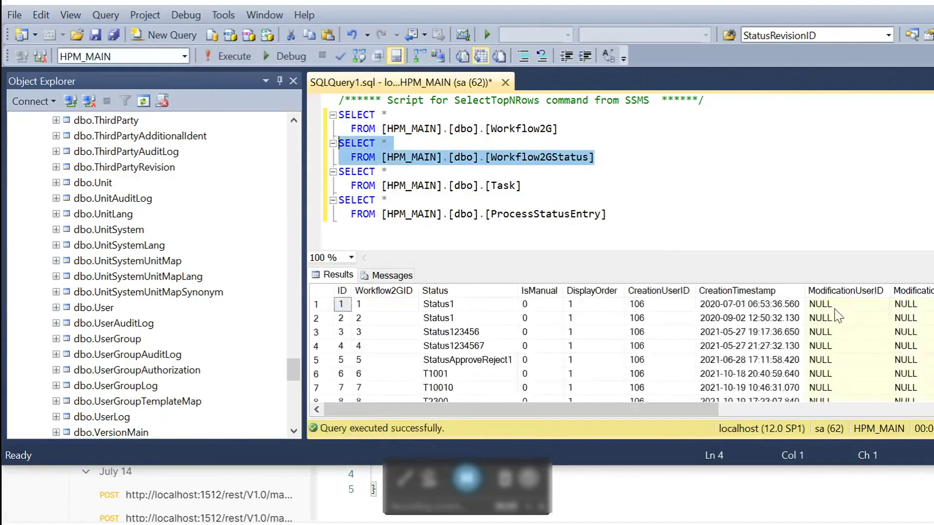
{"action": "scroll", "coordinate": [931, 355], "scroll_direction": "down", "scroll_amount": 6}
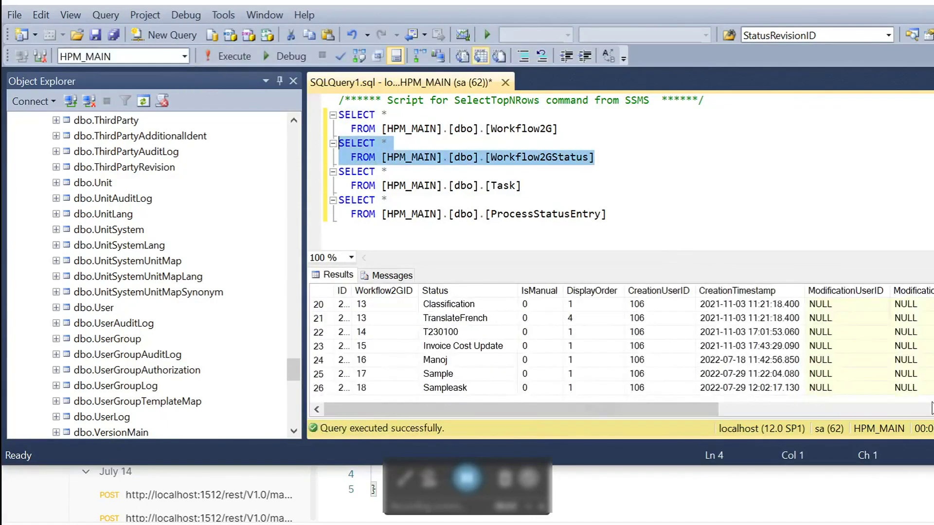
{"action": "left_click", "coordinate": [440, 389]}
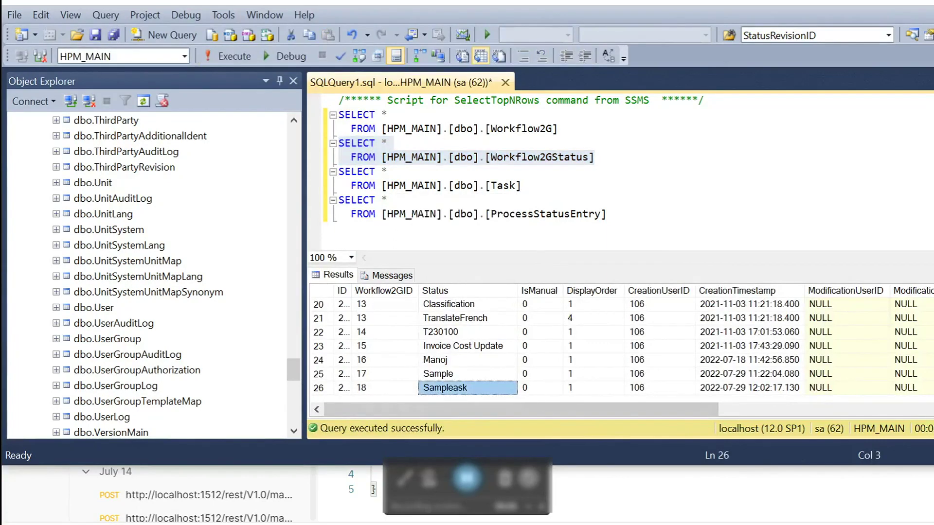
- Run the Task query and check the newest task rows 76 and 77
{"action": "left_click_drag", "start_coordinate": [521, 185], "coordinate": [339, 171]}
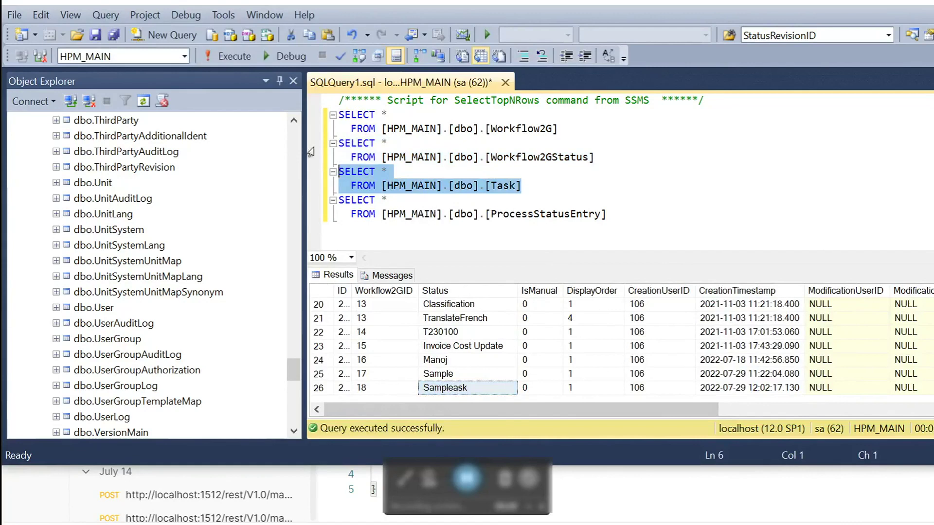
{"action": "left_click", "coordinate": [229, 56]}
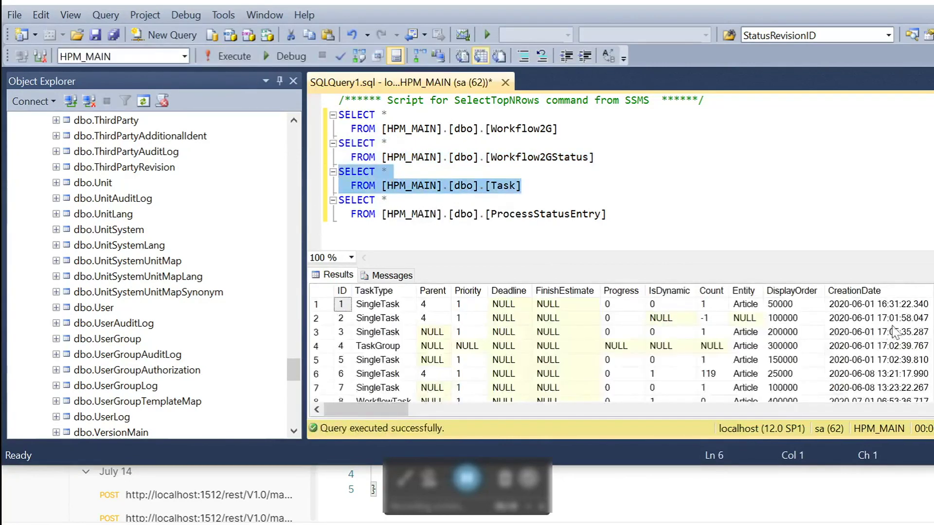
{"action": "scroll", "coordinate": [763, 341], "scroll_direction": "down", "scroll_amount": 20}
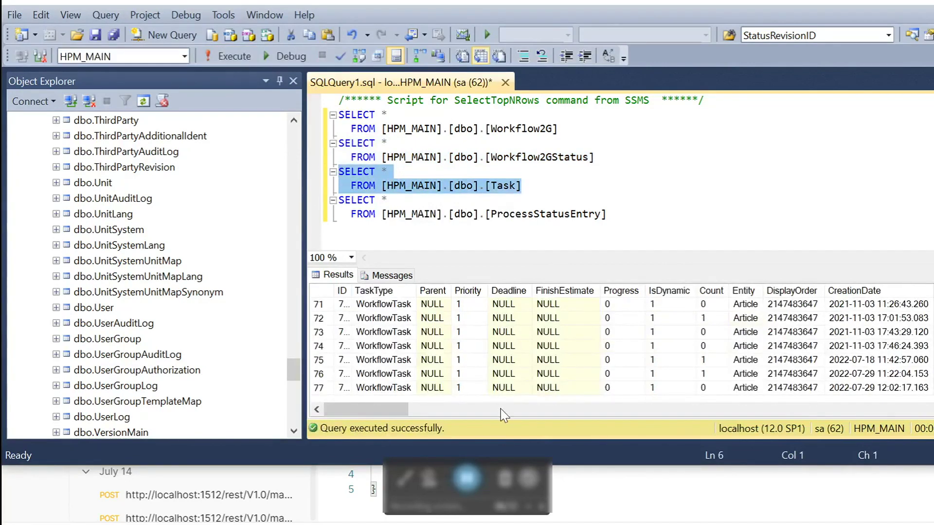
{"action": "left_click", "coordinate": [332, 379]}
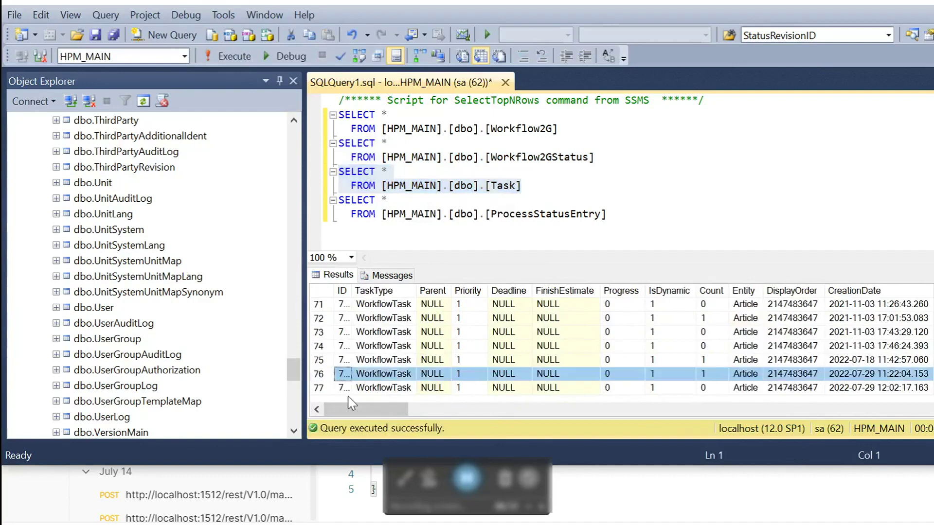
{"action": "left_click", "coordinate": [320, 387]}
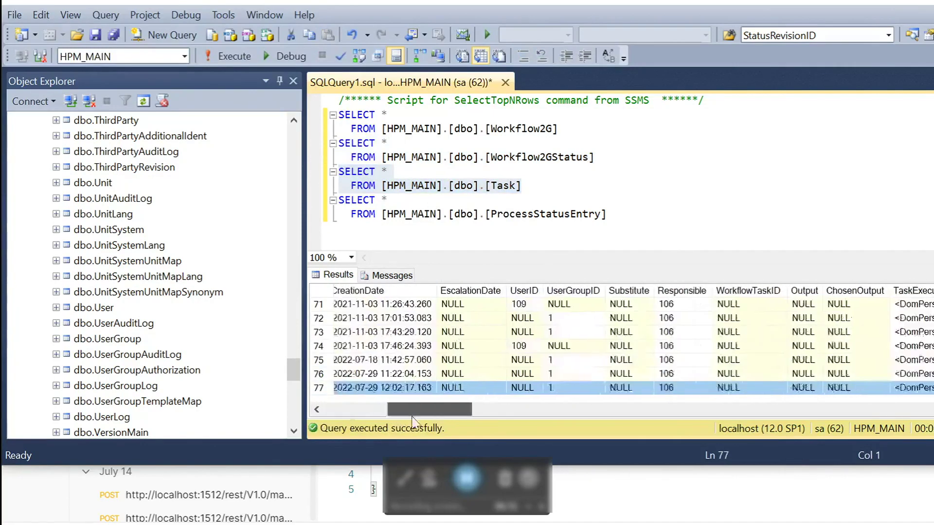
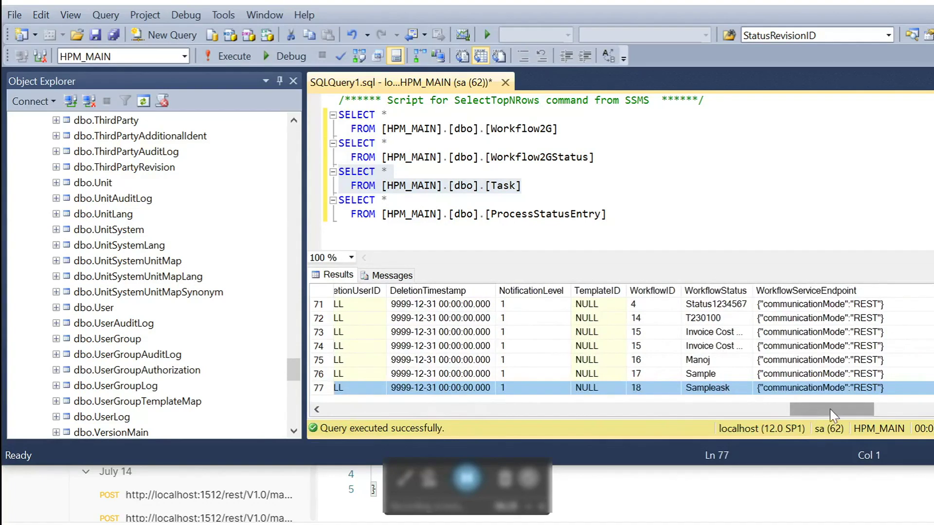
- Scroll the Task results grid back to its first columns, then bring up the Product 360 login page
{"action": "left_click_drag", "start_coordinate": [829, 409], "coordinate": [336, 414]}
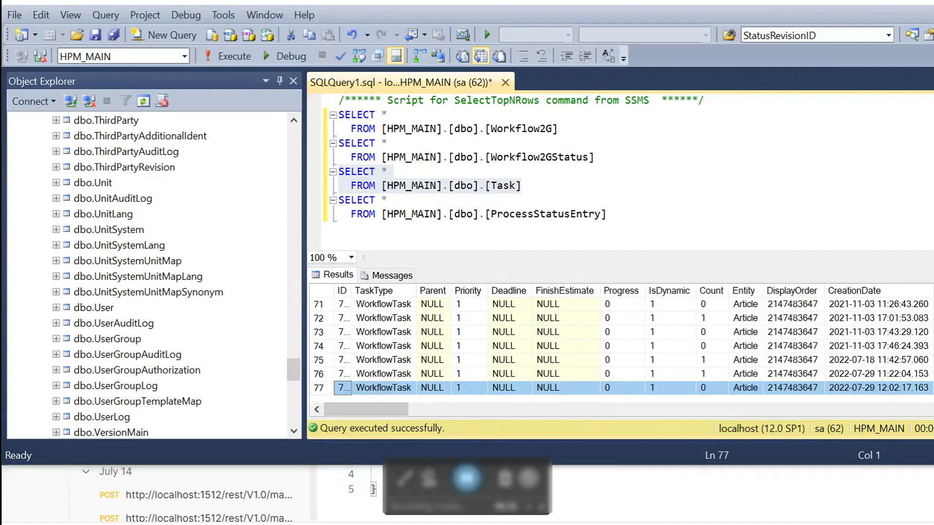
{"action": "left_click", "coordinate": [461, 496]}
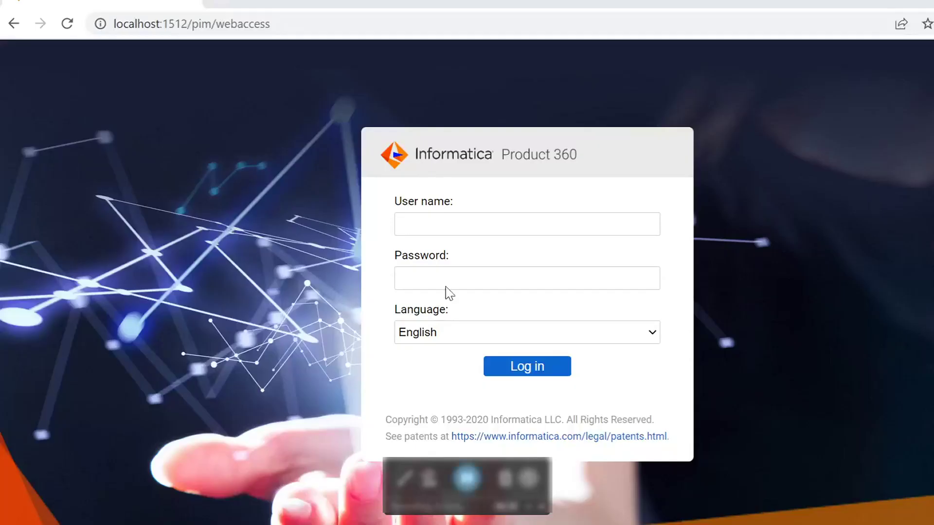
- Log in to Product 360 with the REST user's name and password
{"action": "left_click", "coordinate": [450, 219]}
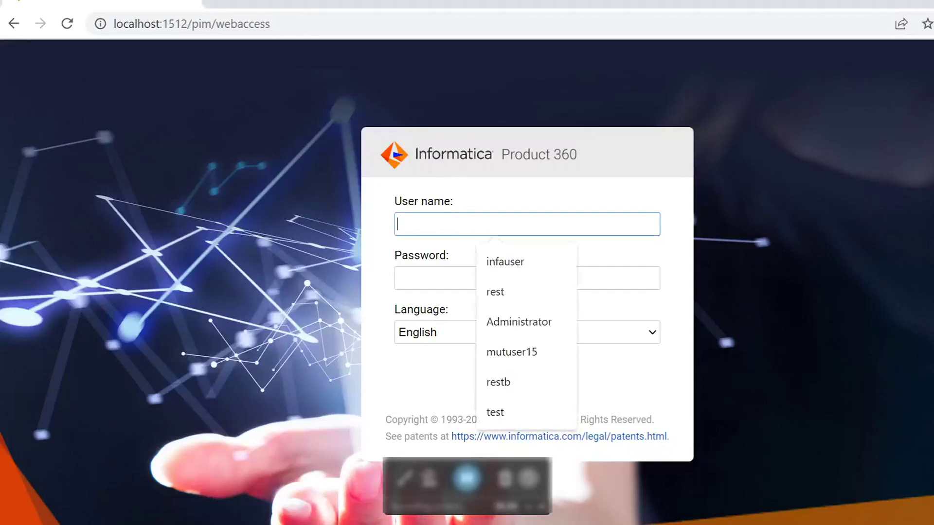
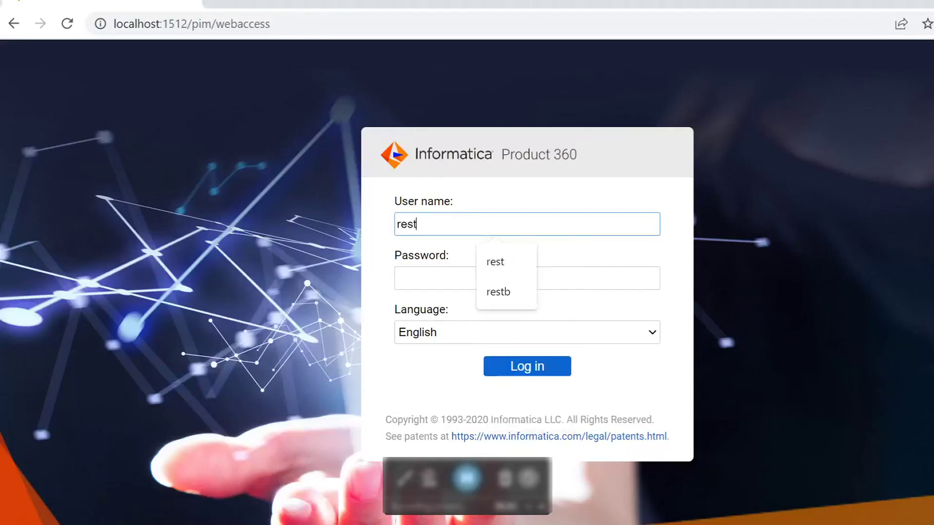
{"action": "key", "text": "Tab"}
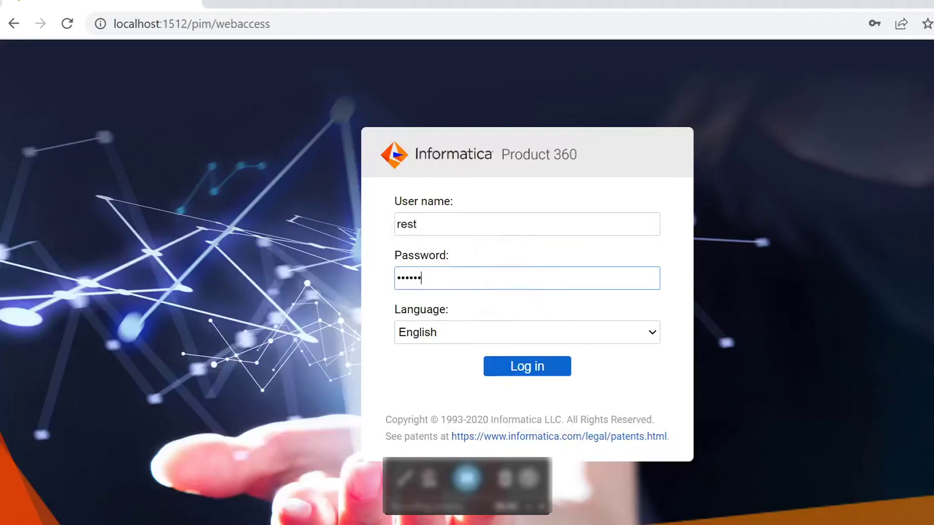
{"action": "left_click", "coordinate": [533, 372]}
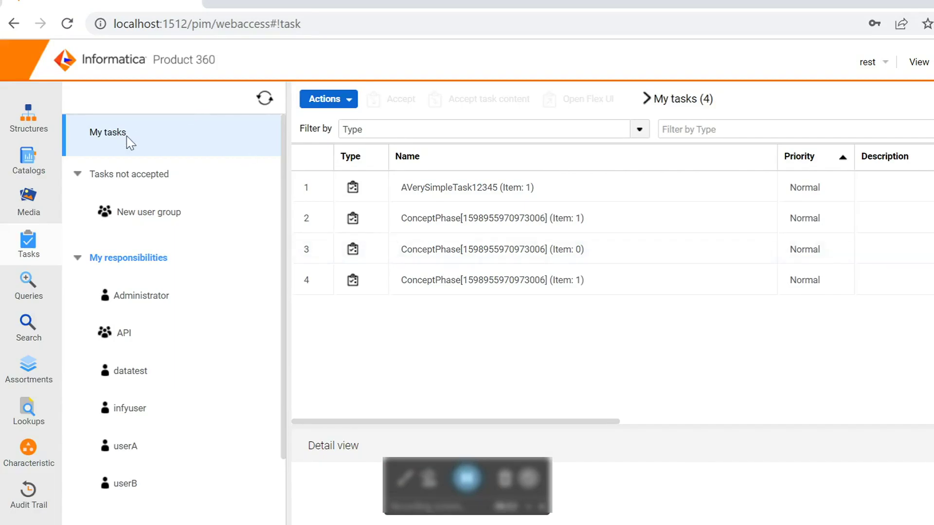
- Select row 18 of the New user group's tasks, the Sample - Sample - Master catalog task, then go to Postman
{"action": "left_click", "coordinate": [156, 222]}
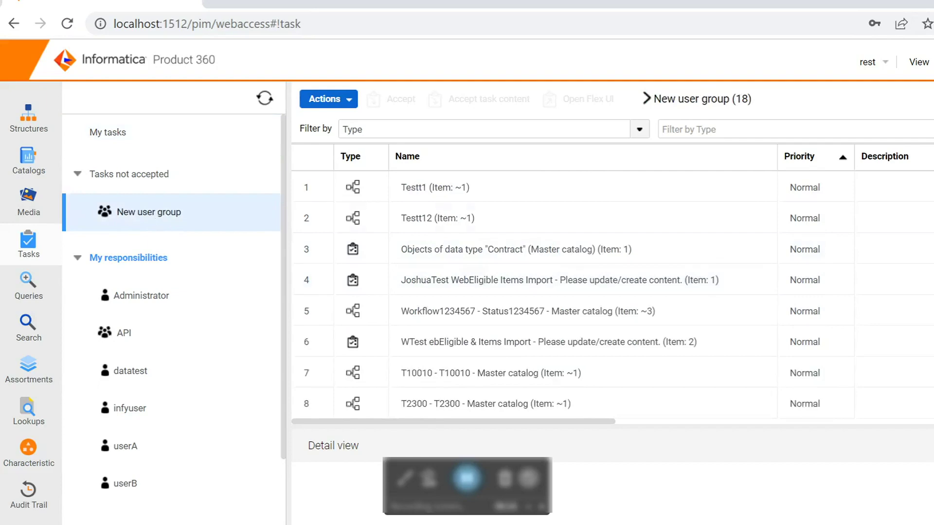
{"action": "scroll", "coordinate": [535, 291], "scroll_direction": "down", "scroll_amount": 5}
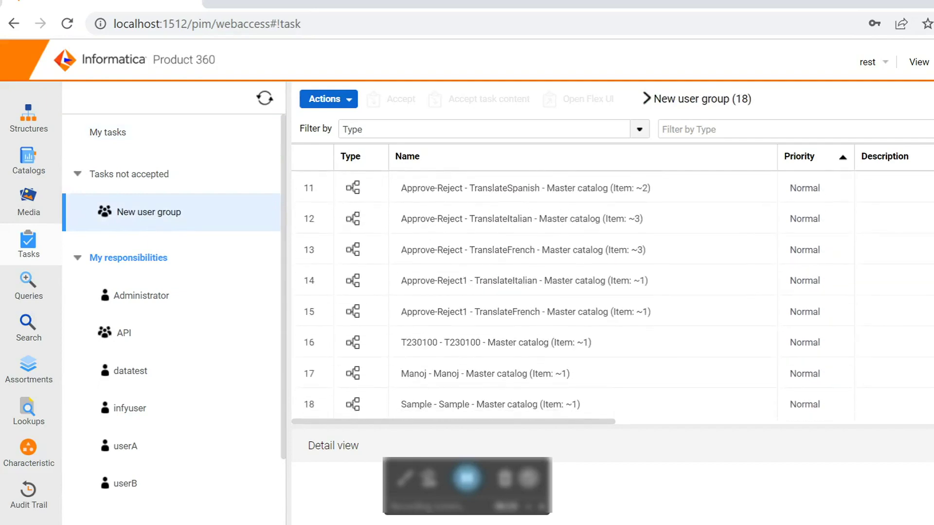
{"action": "left_click", "coordinate": [444, 407]}
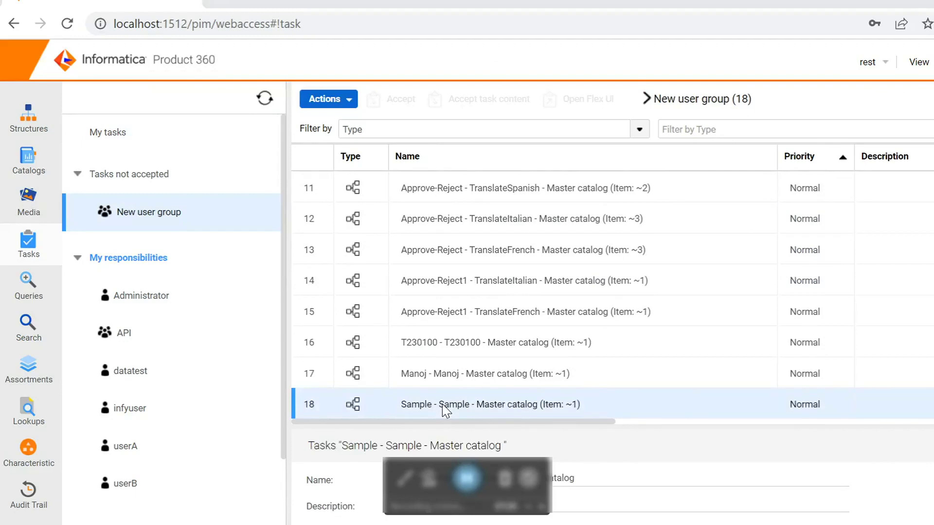
{"action": "key", "text": "alt+Tab"}
{"action": "key", "text": "alt+Tab"}
{"action": "key", "text": "alt+Tab"}
{"action": "key", "text": "alt+Tab"}
{"action": "key", "text": "alt+Tab"}
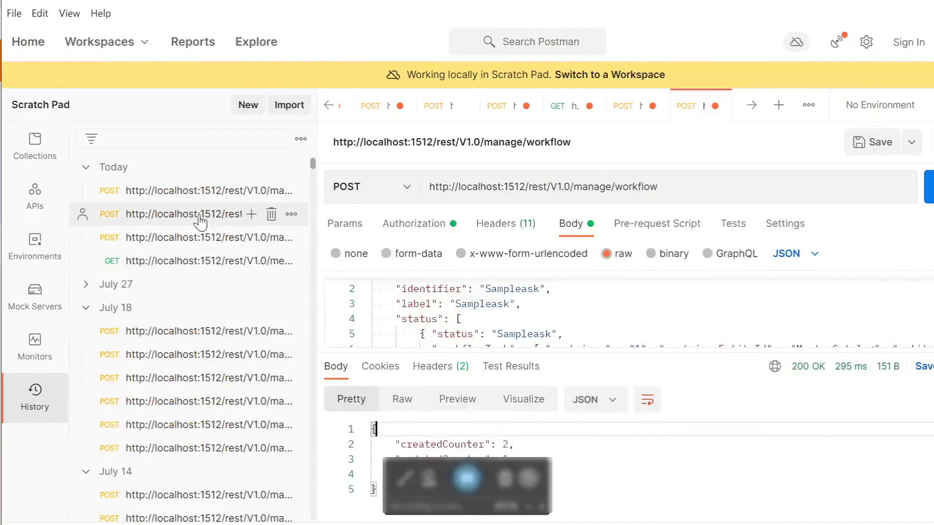
- Reopen the workflow/status/enter request from History and view its headers and JSON body
{"action": "left_click", "coordinate": [145, 223]}
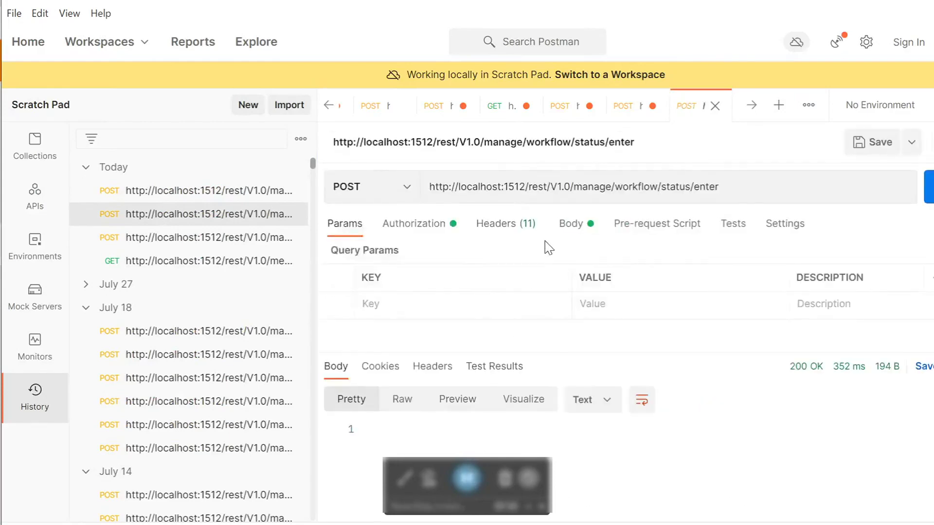
{"action": "left_click", "coordinate": [501, 226]}
{"action": "left_click", "coordinate": [580, 226]}
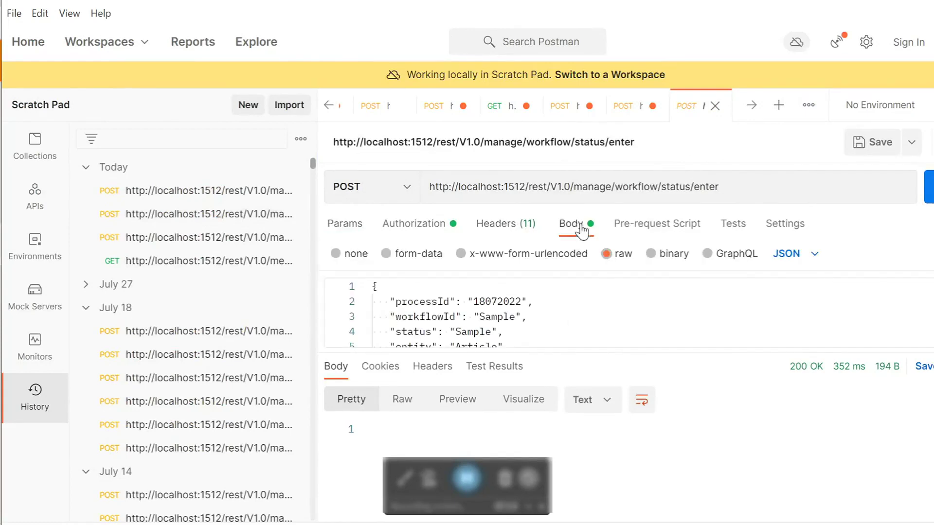
- Edit the body so processId is 180720220 and workflowId and status read Sampleask
{"action": "left_click", "coordinate": [526, 301]}
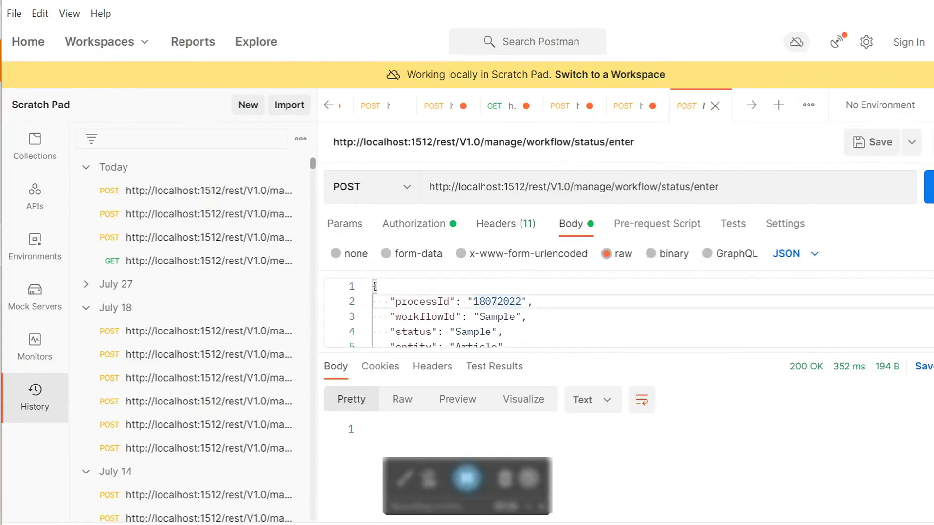
{"action": "type", "text": "0"}
{"action": "left_click", "coordinate": [509, 317]}
{"action": "key", "text": "Right"}
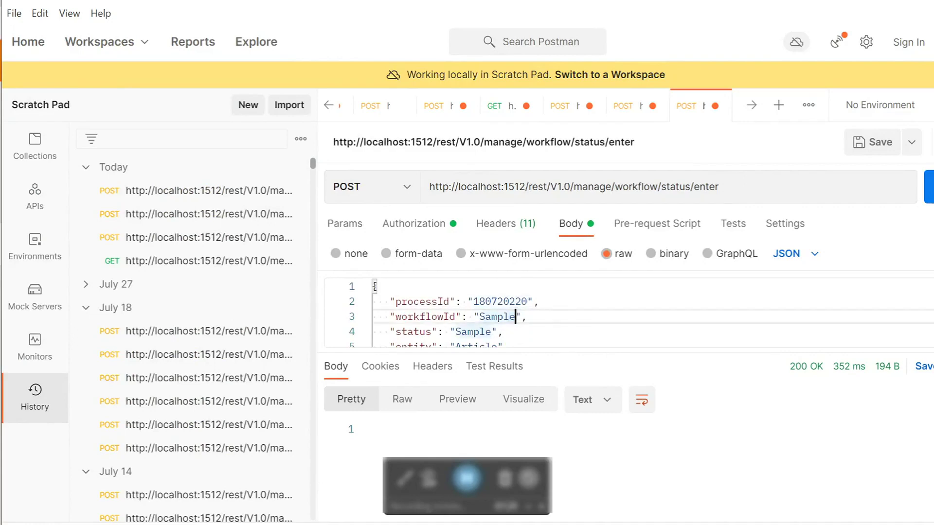
{"action": "type", "text": "a"}
{"action": "key", "text": "Left"}
{"action": "key", "text": "Left"}
{"action": "key", "text": "Right"}
{"action": "key", "text": "Right"}
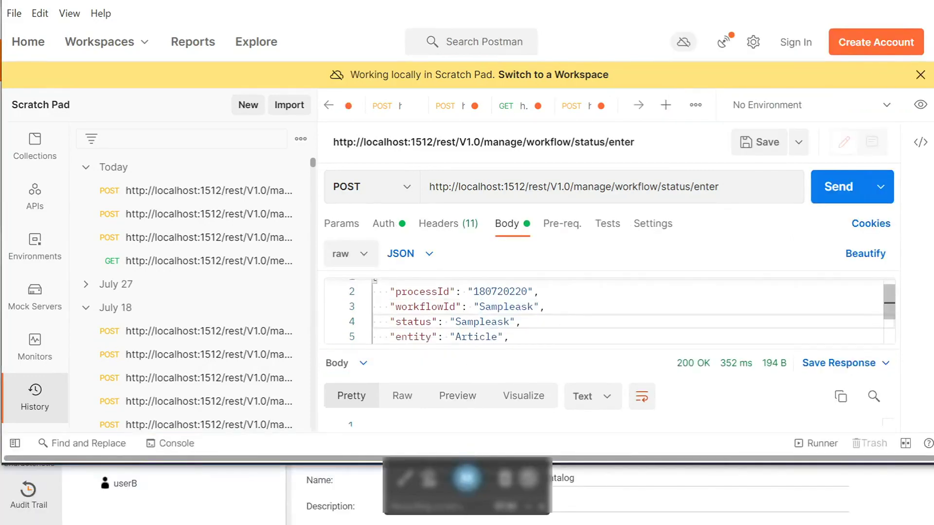
- Re-send the status/enter request and check that the enlarged response shows successful true and canNotFindItem
{"action": "scroll", "coordinate": [450, 322], "scroll_direction": "down", "scroll_amount": 3}
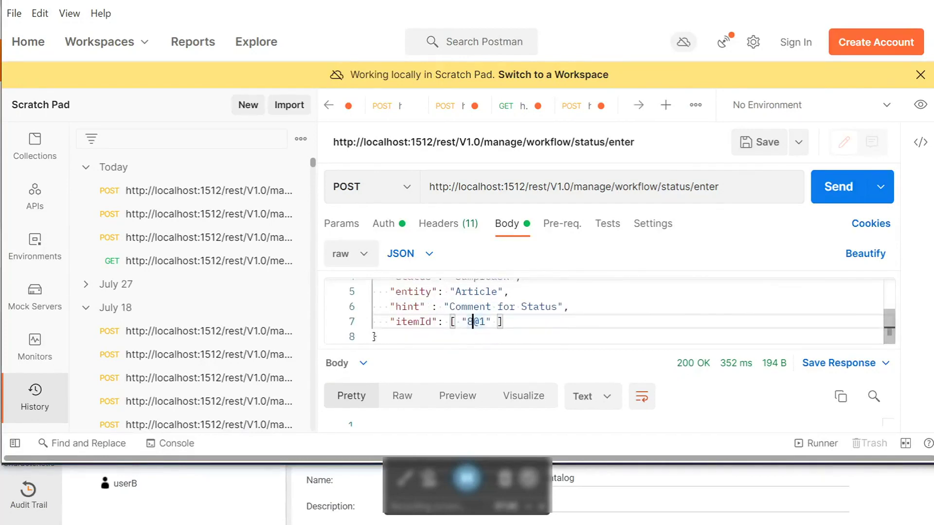
{"action": "left_click", "coordinate": [837, 197]}
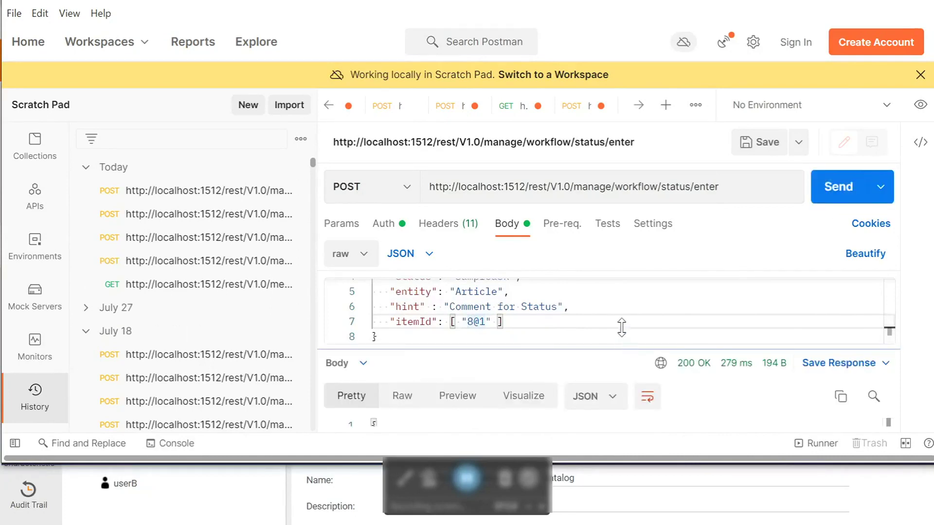
{"action": "left_click_drag", "start_coordinate": [621, 351], "coordinate": [621, 289]}
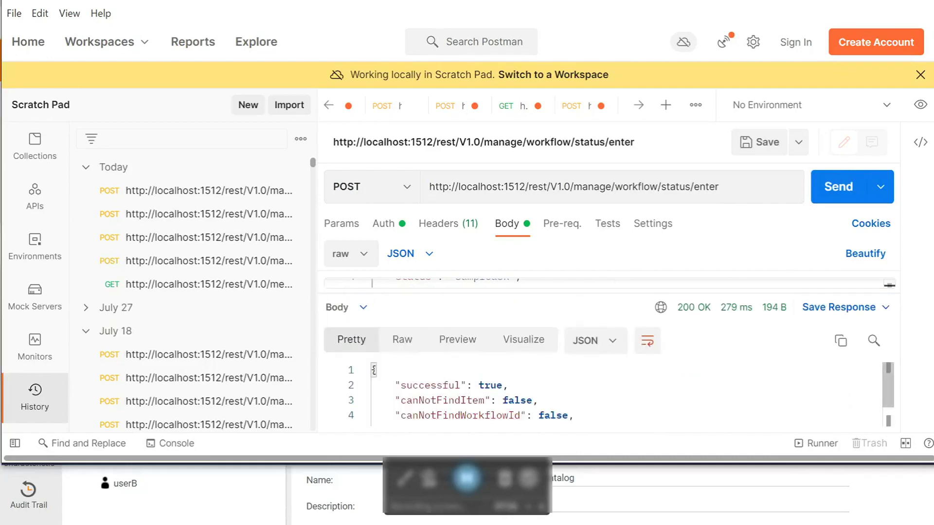
{"action": "double_click", "coordinate": [500, 386]}
{"action": "double_click", "coordinate": [485, 400]}
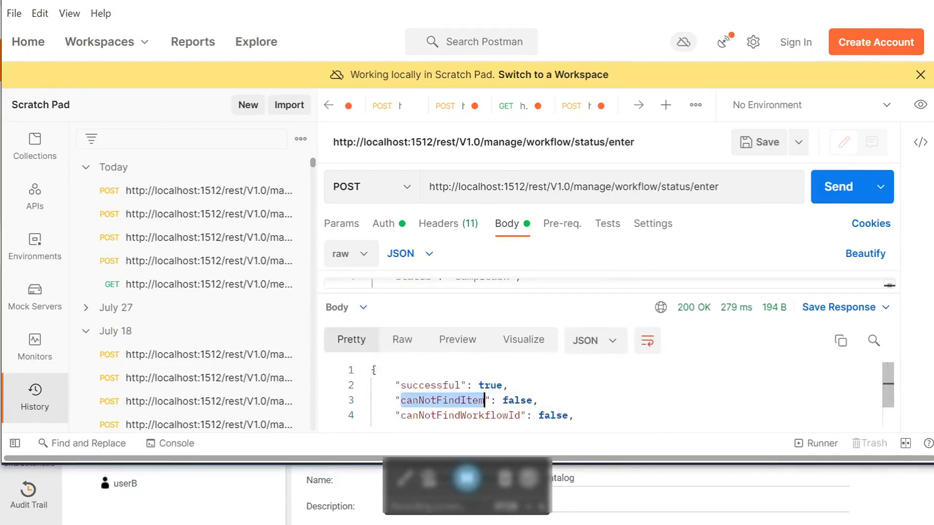
{"action": "key", "text": "alt+Tab"}
{"action": "key", "text": "alt+Tab"}
{"action": "key", "text": "alt+Tab"}
{"action": "key", "text": "alt+Tab"}
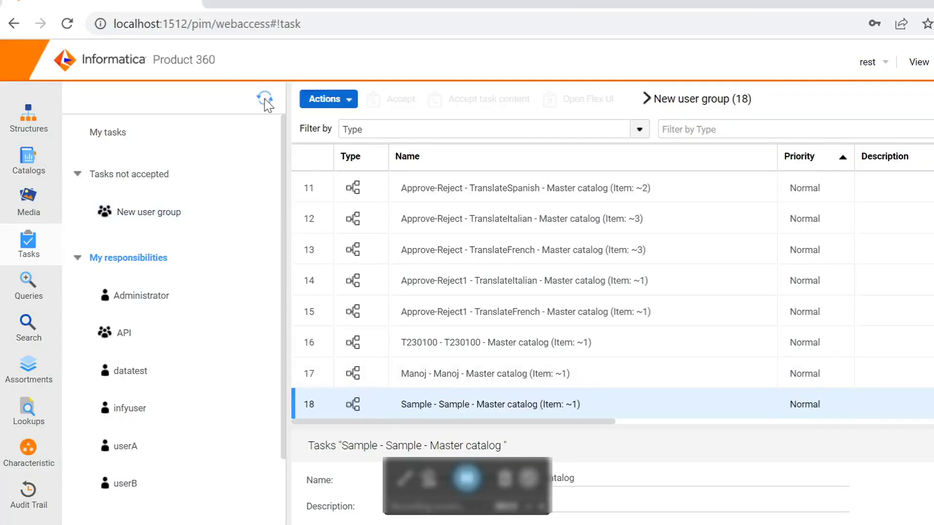
- Refresh the New user group list and open row 19, the Sampleask - Sampleask - Master catalog task
{"action": "left_click", "coordinate": [145, 214]}
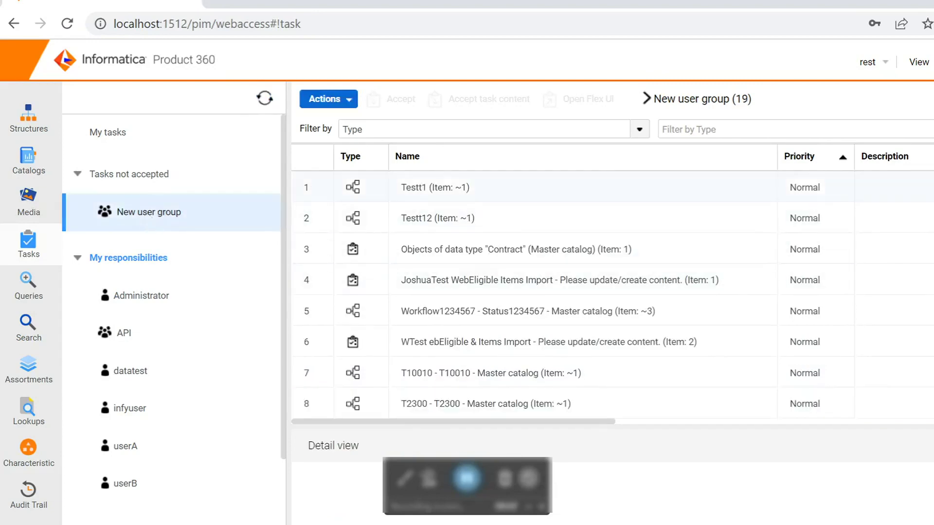
{"action": "scroll", "coordinate": [612, 294], "scroll_direction": "down", "scroll_amount": 5}
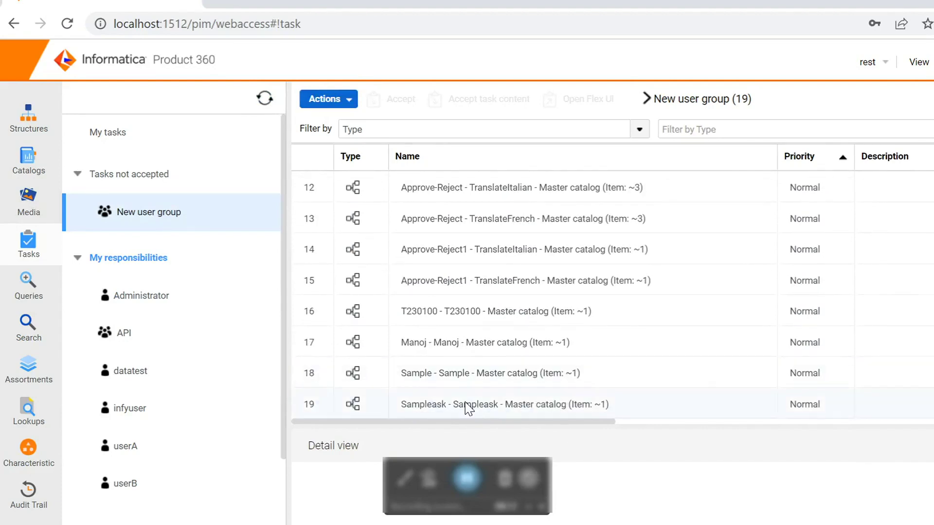
{"action": "left_click", "coordinate": [467, 406]}
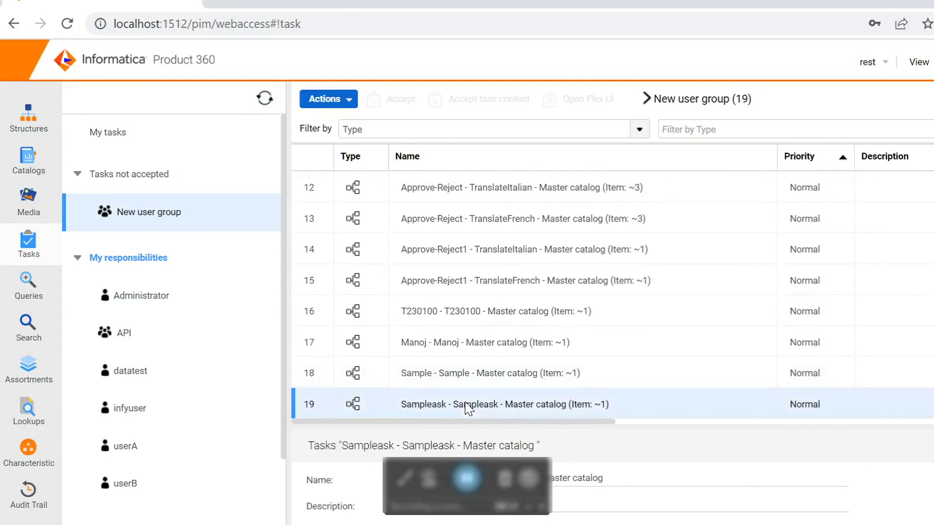
{"action": "double_click", "coordinate": [468, 406]}
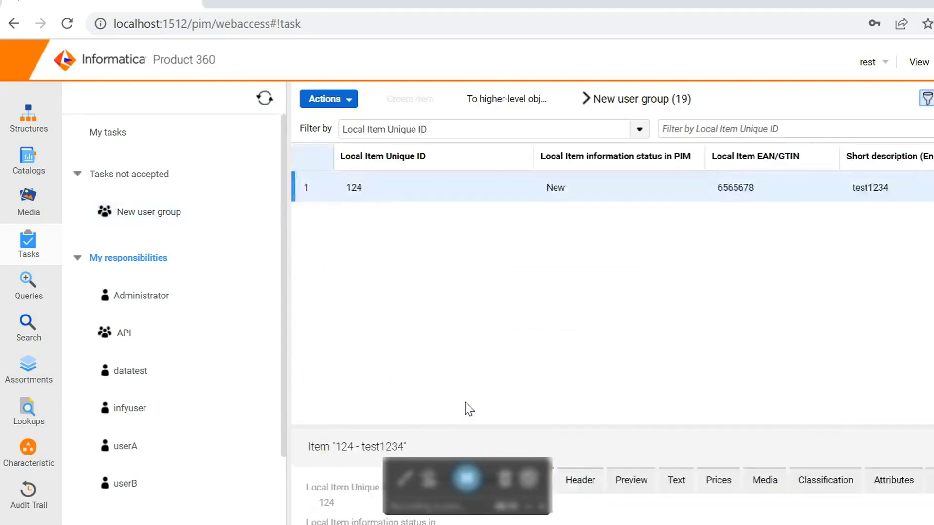
- Assign the Sampleask task to the single user 'data' and reopen it from data's responsibilities
{"action": "left_click", "coordinate": [403, 196]}
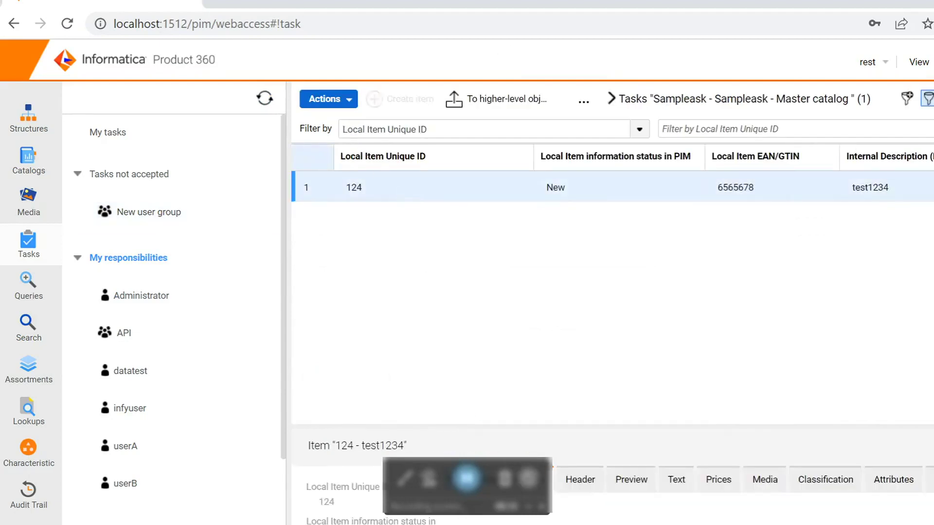
{"action": "left_click", "coordinate": [329, 100]}
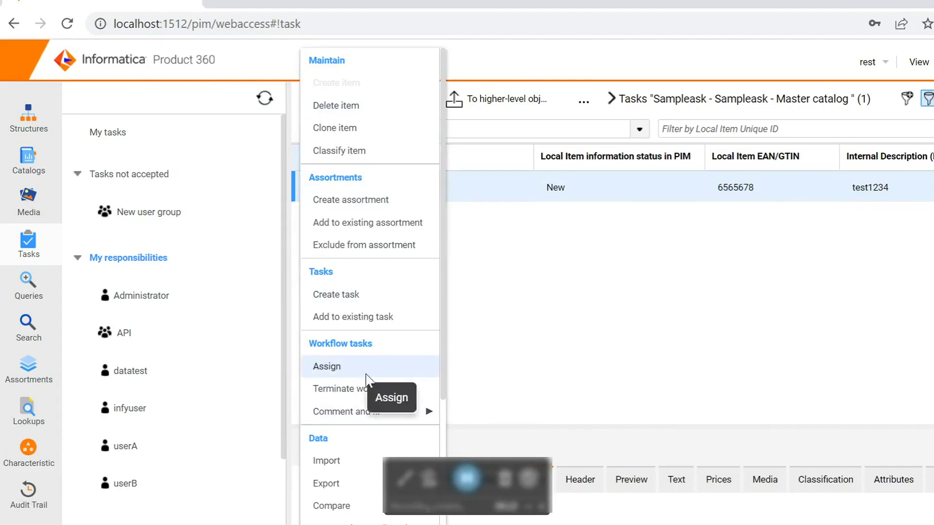
{"action": "left_click", "coordinate": [395, 366]}
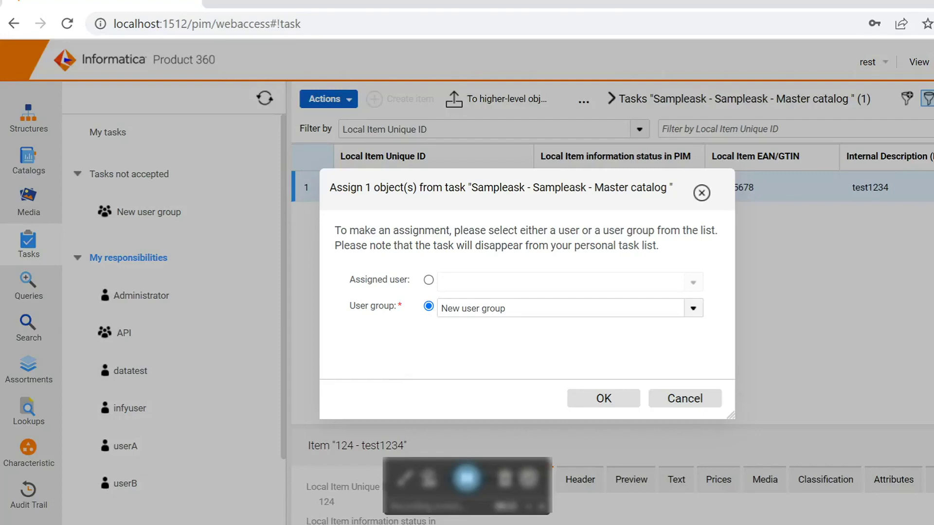
{"action": "left_click", "coordinate": [428, 279]}
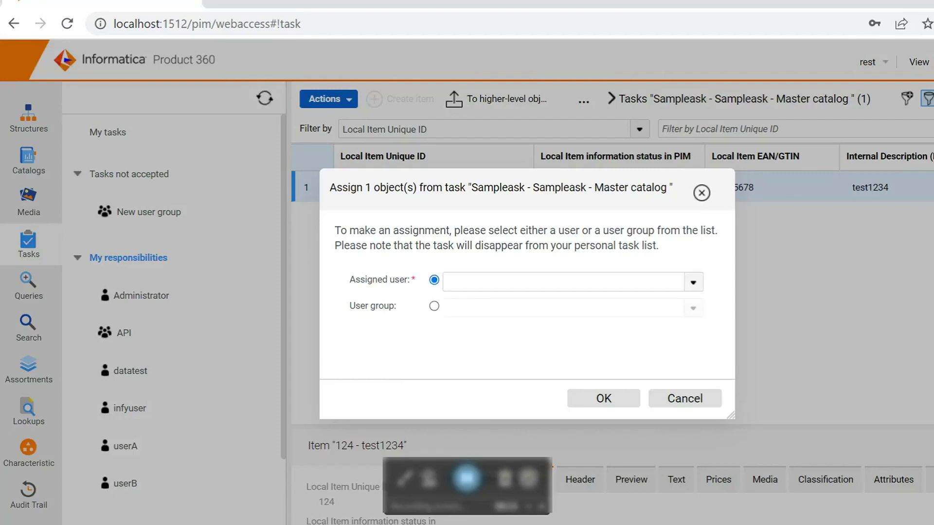
{"action": "left_click", "coordinate": [691, 283]}
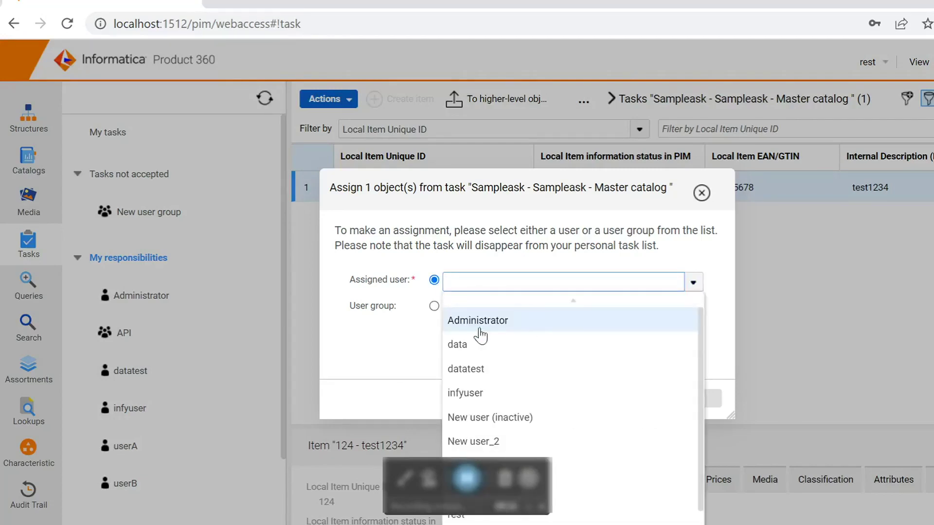
{"action": "left_click", "coordinate": [467, 345]}
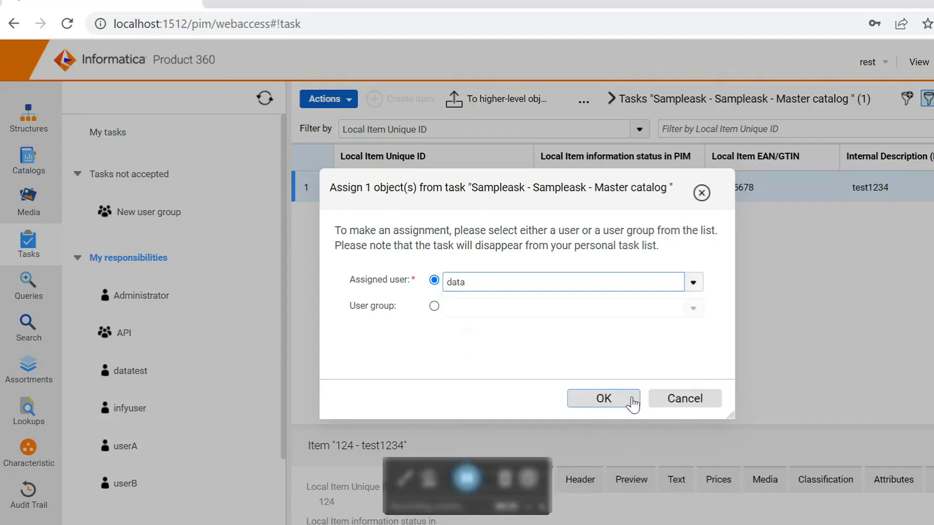
{"action": "left_click", "coordinate": [603, 398]}
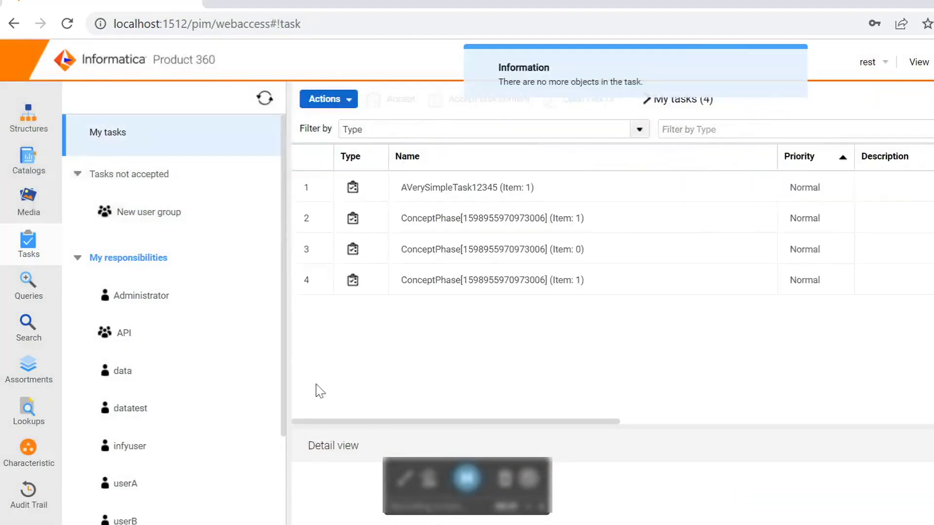
{"action": "left_click", "coordinate": [122, 370]}
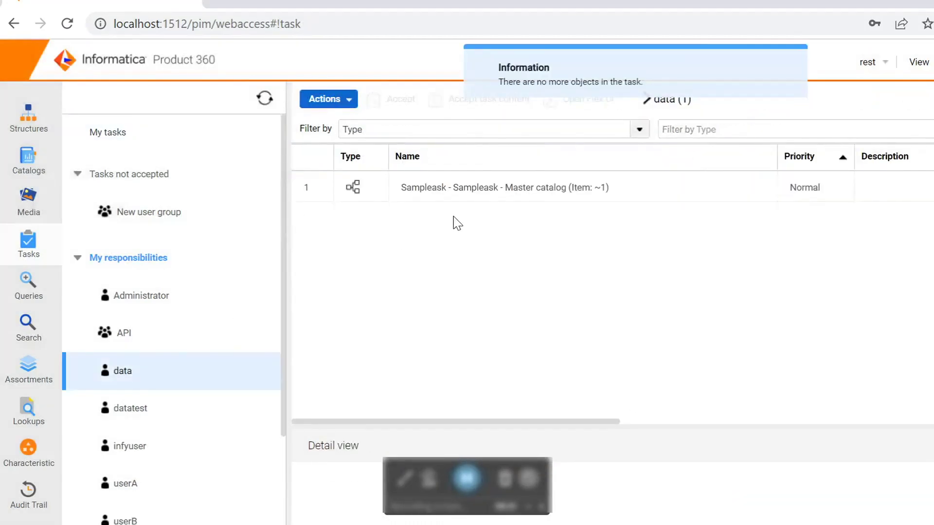
{"action": "double_click", "coordinate": [539, 190]}
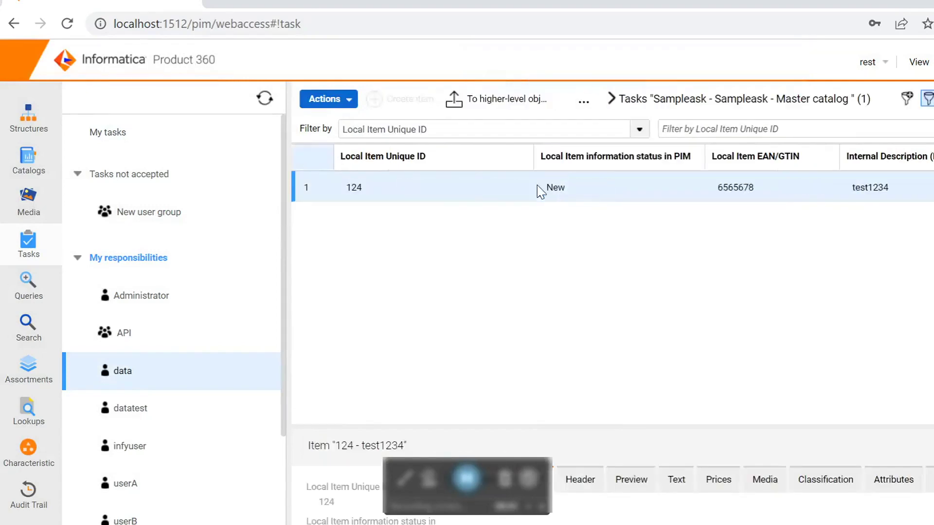
{"action": "left_click", "coordinate": [326, 99]}
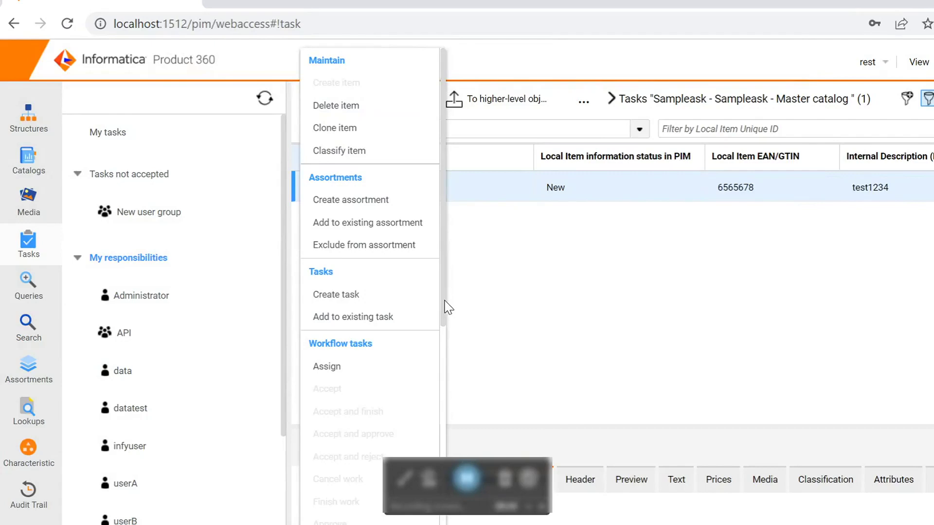
{"action": "scroll", "coordinate": [444, 371], "scroll_direction": "down", "scroll_amount": 4}
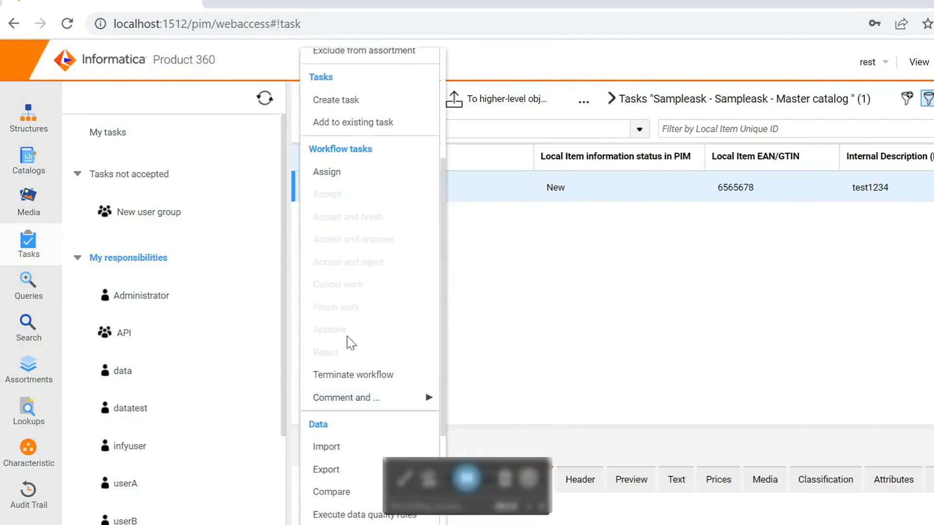
{"action": "mouse_move", "coordinate": [355, 389]}
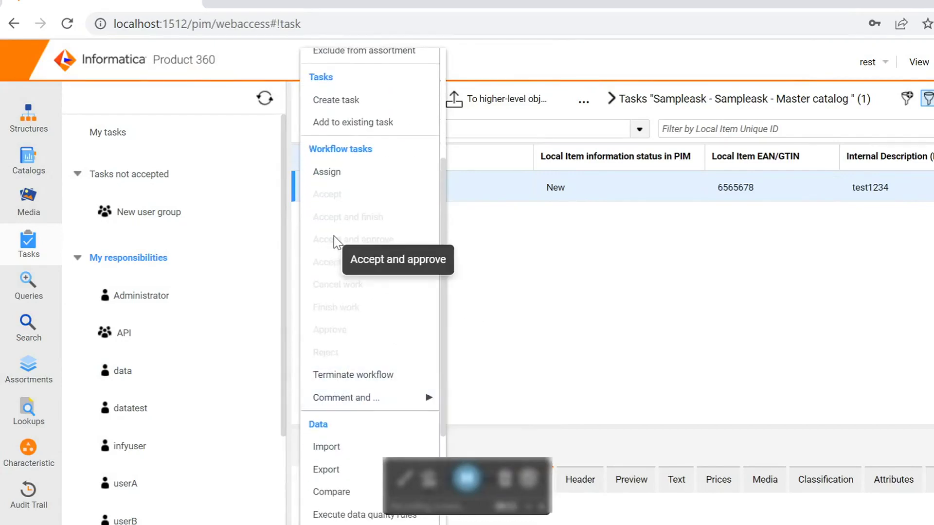
{"action": "left_click", "coordinate": [536, 309]}
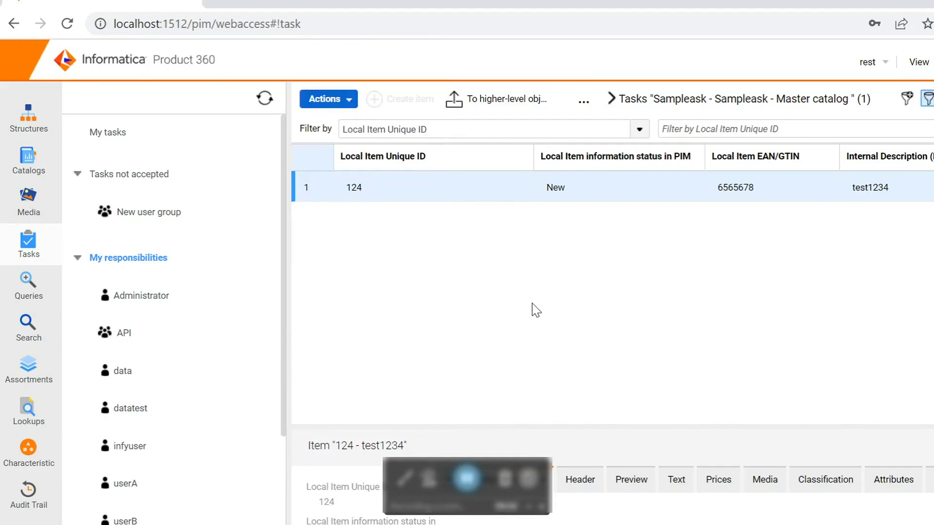
{"action": "key", "text": "alt+Tab"}
- Run the ProcessStatusEntry SELECT in SSMS and scroll down to the newest rows
{"action": "key", "text": "alt+Tab"}
{"action": "key", "text": "alt+Tab"}
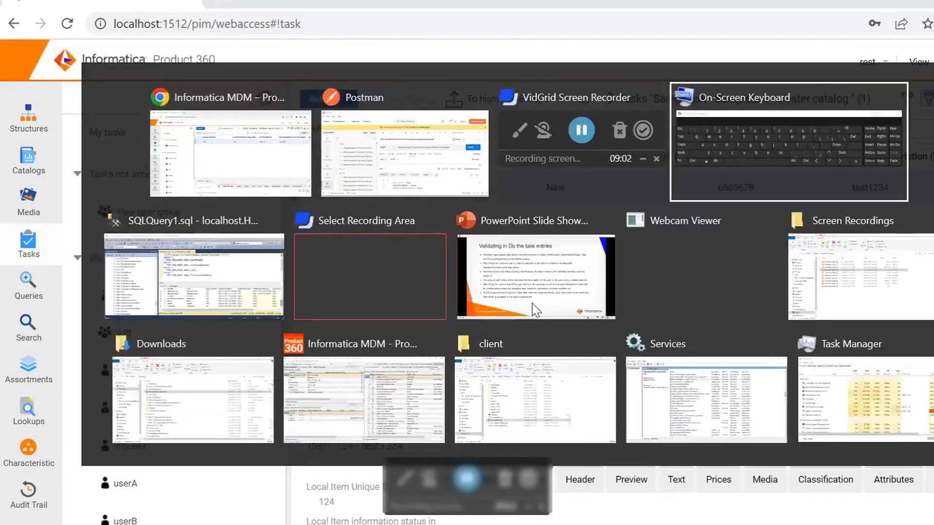
{"action": "key", "text": "alt+Tab"}
{"action": "key", "text": "ctrl+End"}
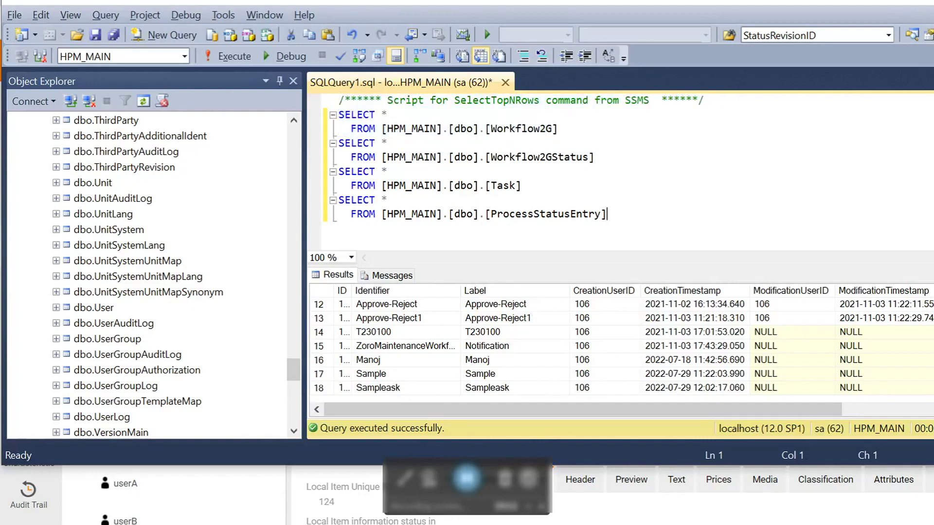
{"action": "key", "text": "shift+Up"}
{"action": "key", "text": "shift+Home"}
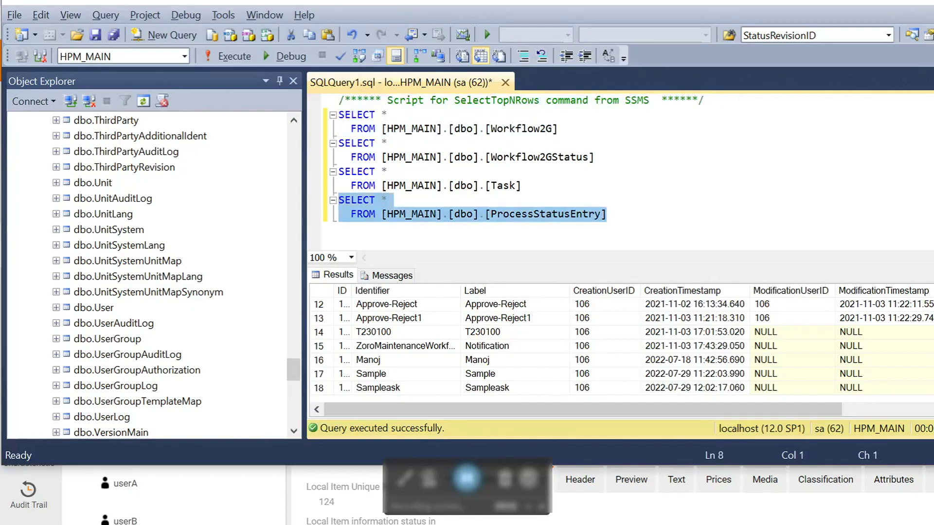
{"action": "left_click", "coordinate": [227, 57]}
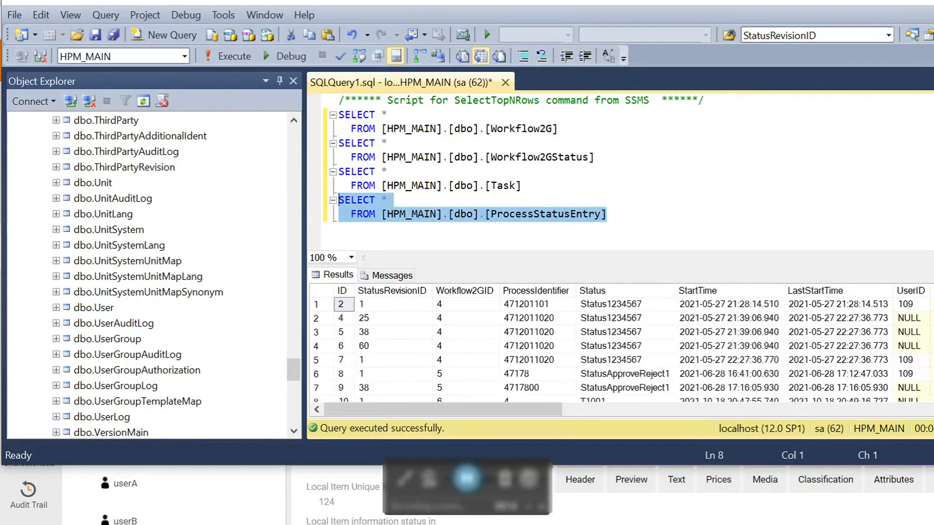
{"action": "scroll", "coordinate": [617, 350], "scroll_direction": "down", "scroll_amount": 11}
{"action": "scroll", "coordinate": [618, 350], "scroll_direction": "down", "scroll_amount": 3}
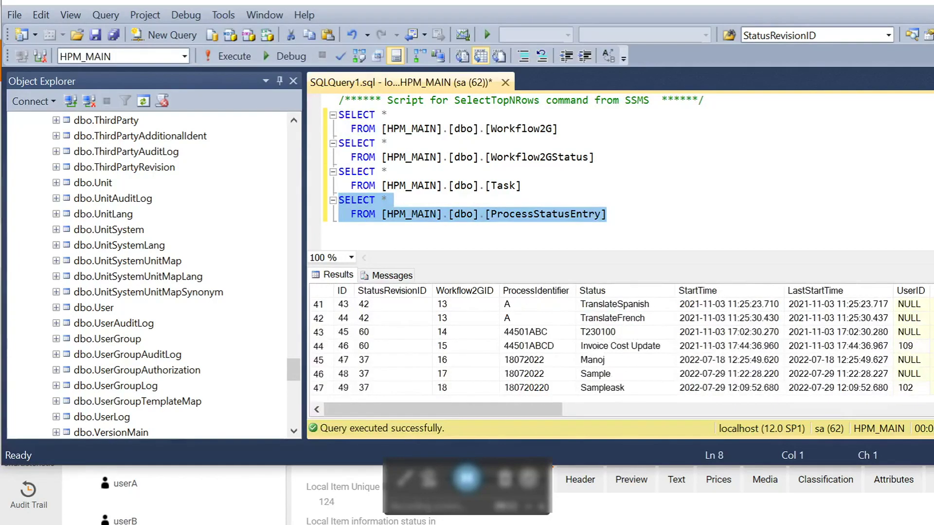
- Check that row 47's Sampleask entry has UserID 102 and a NULL UserGroupID, then highlight the Task query
{"action": "left_click", "coordinate": [325, 387]}
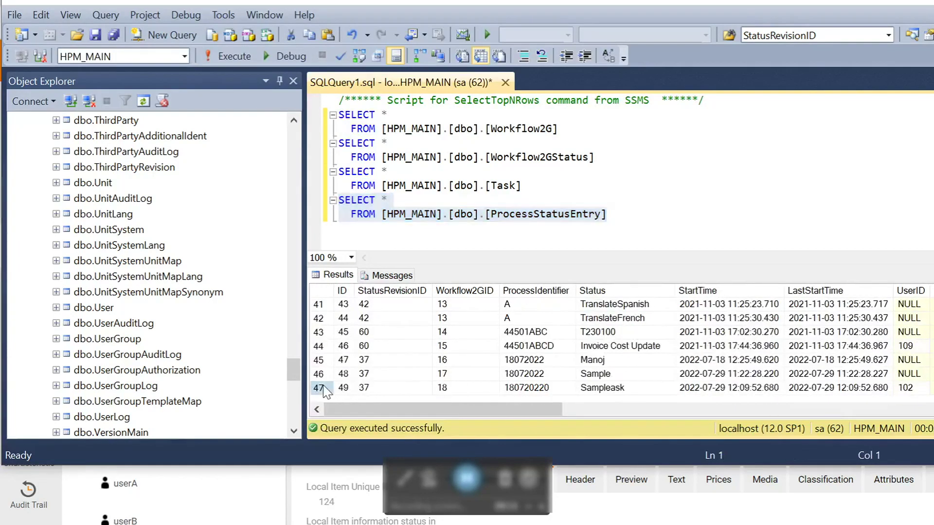
{"action": "left_click_drag", "start_coordinate": [418, 417], "coordinate": [551, 417]}
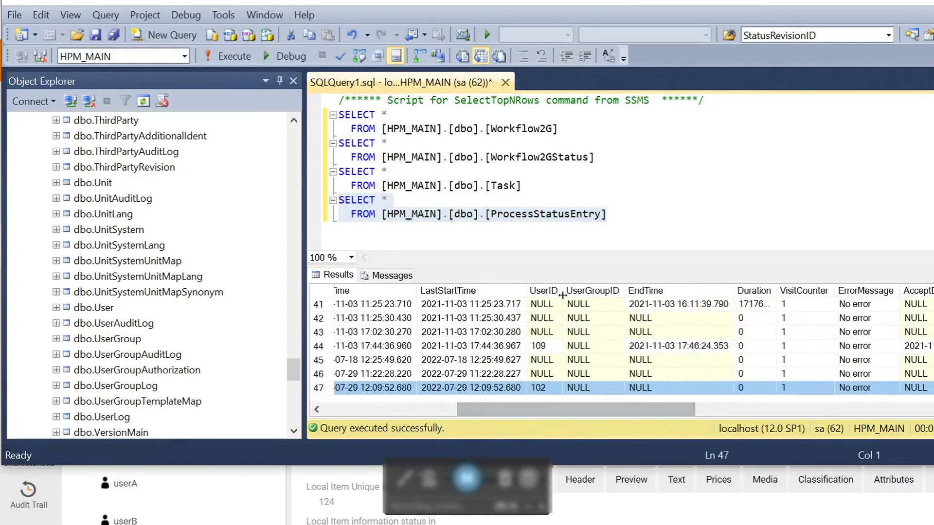
{"action": "left_click", "coordinate": [540, 388]}
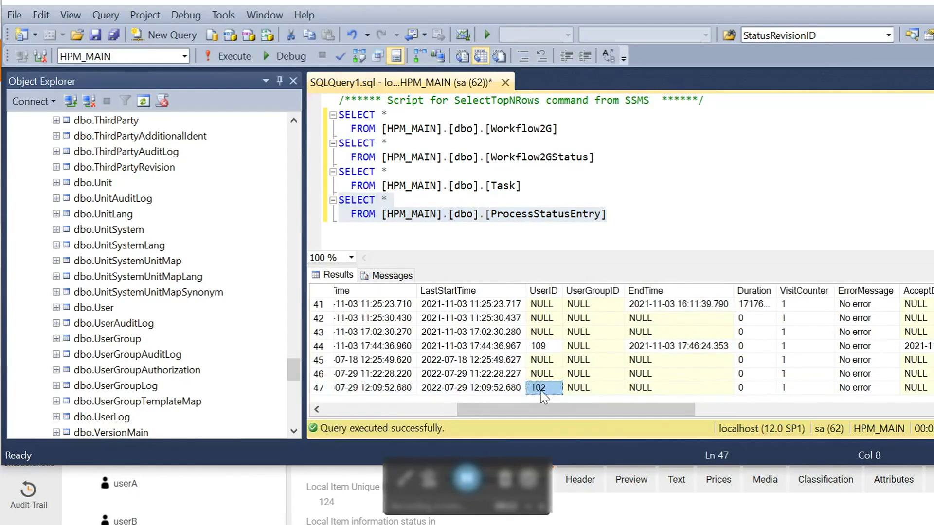
{"action": "left_click", "coordinate": [587, 387]}
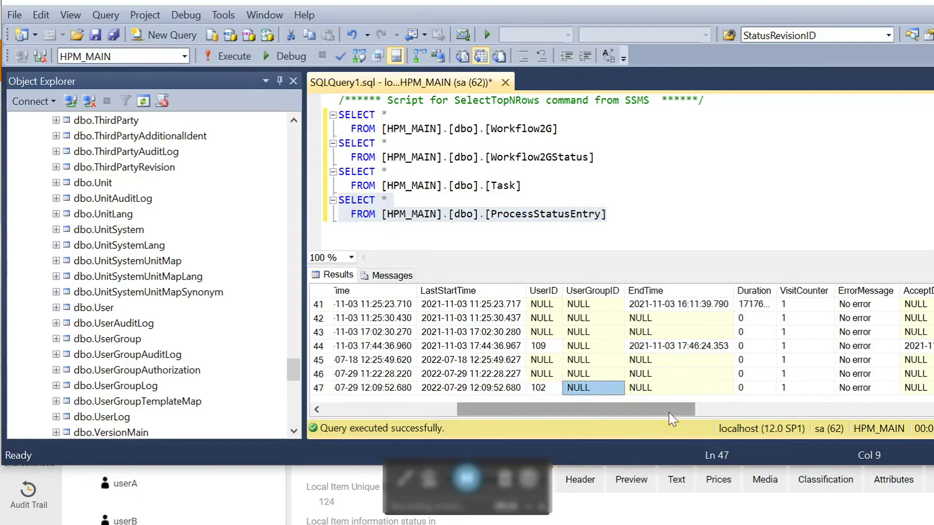
{"action": "left_click_drag", "start_coordinate": [670, 418], "coordinate": [933, 419]}
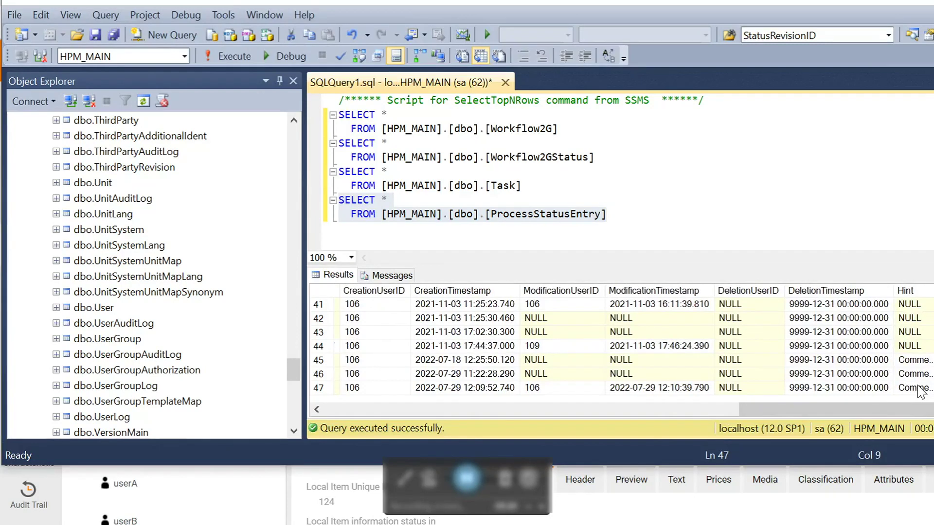
{"action": "left_click", "coordinate": [577, 218]}
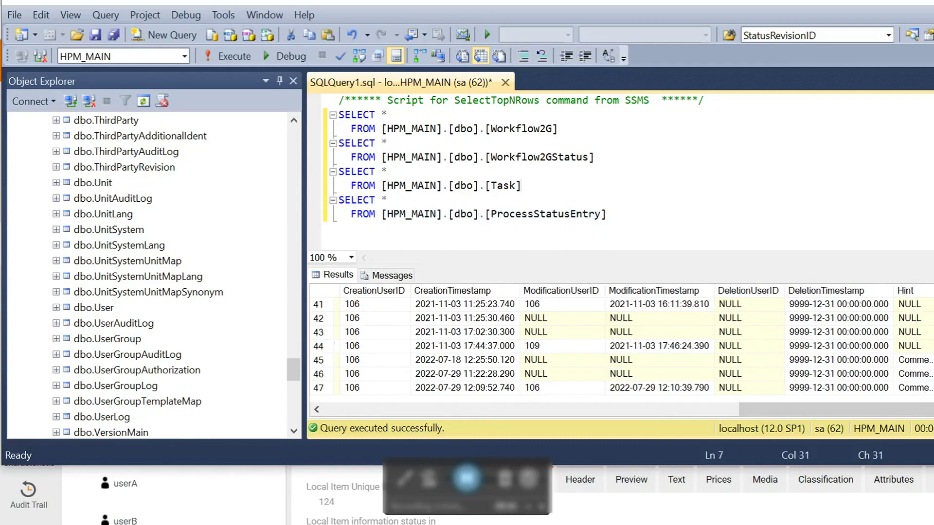
{"action": "left_click_drag", "start_coordinate": [521, 186], "coordinate": [336, 171]}
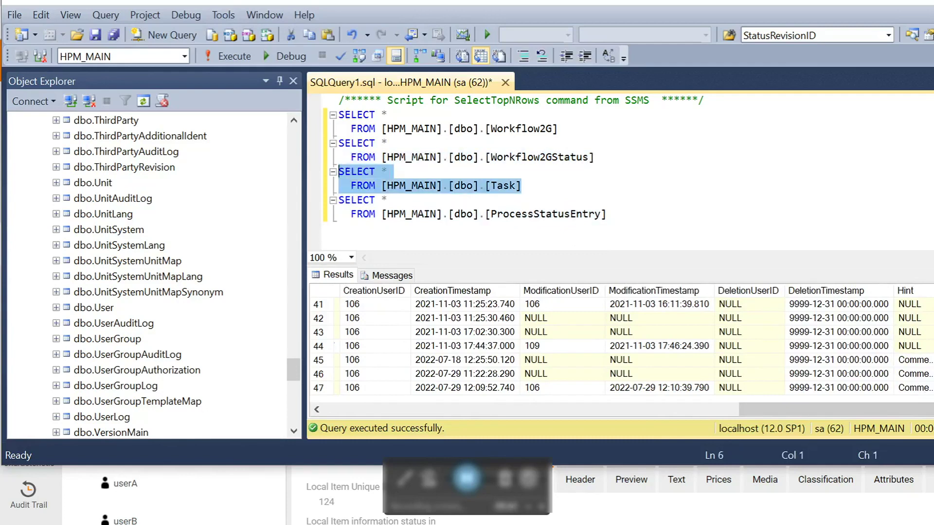
- Re-run the Task query and inspect the TaskExecutionContext values down to row 78
{"action": "left_click", "coordinate": [238, 61]}
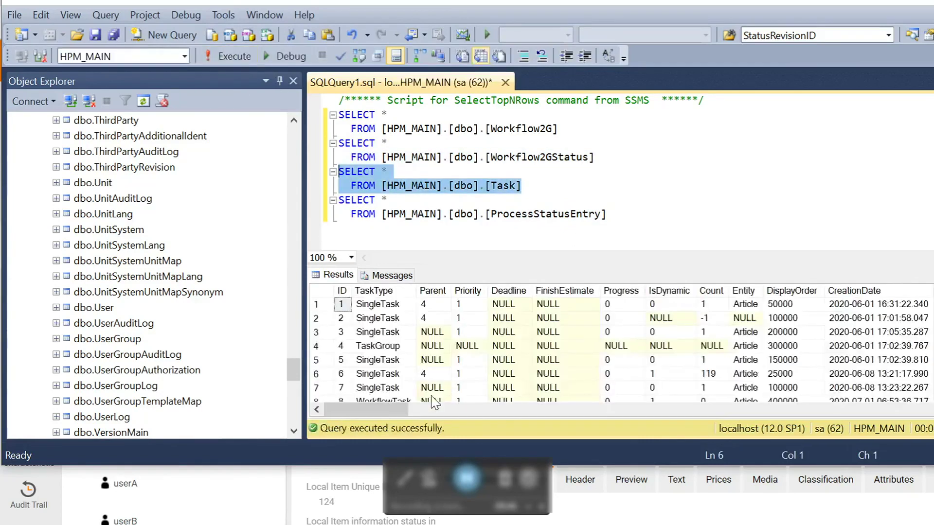
{"action": "left_click_drag", "start_coordinate": [396, 410], "coordinate": [505, 414]}
{"action": "left_click", "coordinate": [652, 313]}
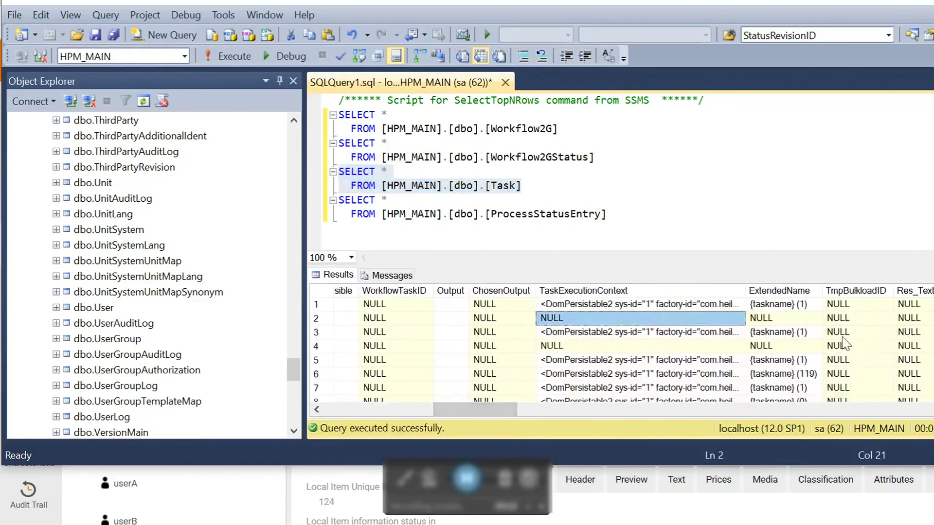
{"action": "scroll", "coordinate": [652, 313], "scroll_direction": "down", "scroll_amount": 14}
{"action": "scroll", "coordinate": [620, 346], "scroll_direction": "down", "scroll_amount": 10}
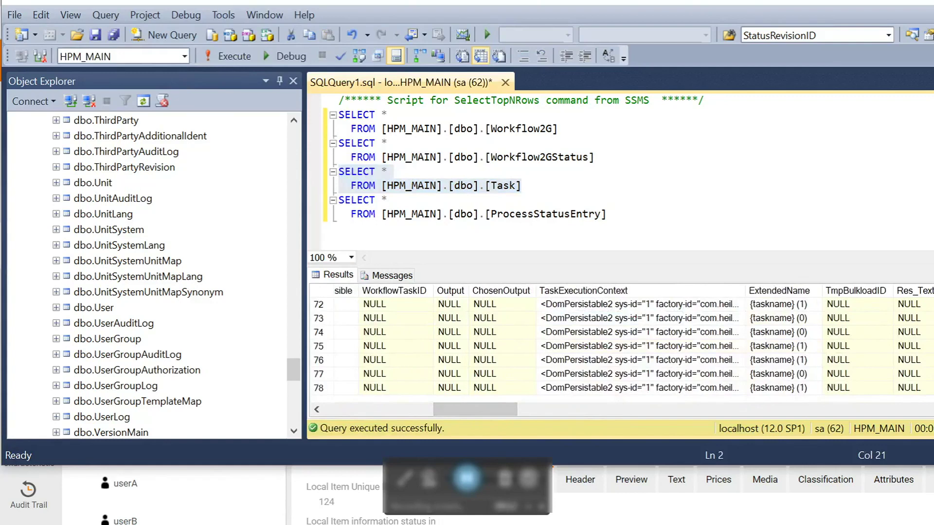
{"action": "left_click", "coordinate": [720, 388]}
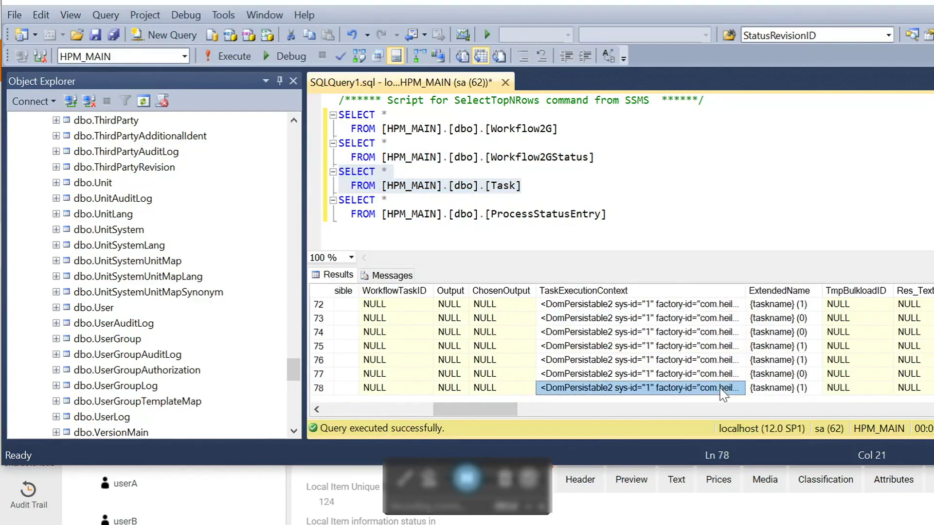